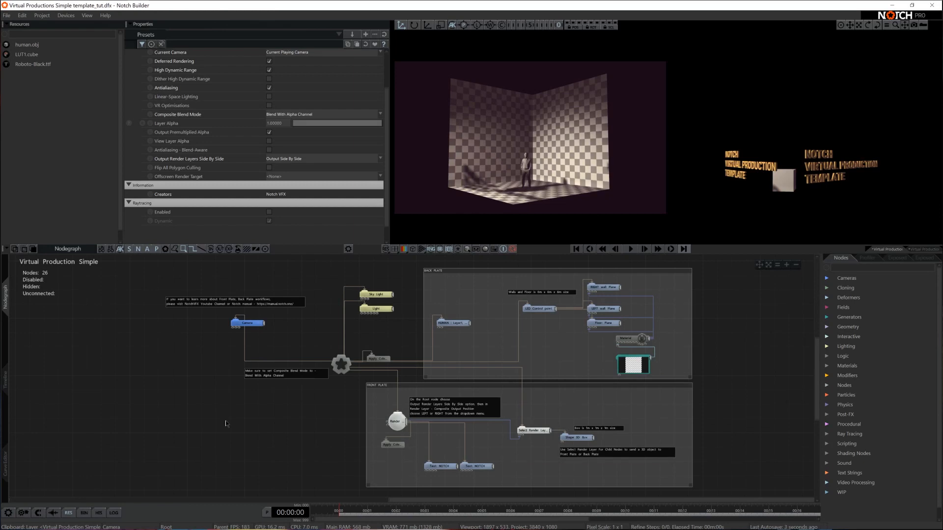
# Step: Inspect the front plate's Render Layer and text nodes, and preview the layer's RGB in the viewport
pyautogui.click(402, 426)
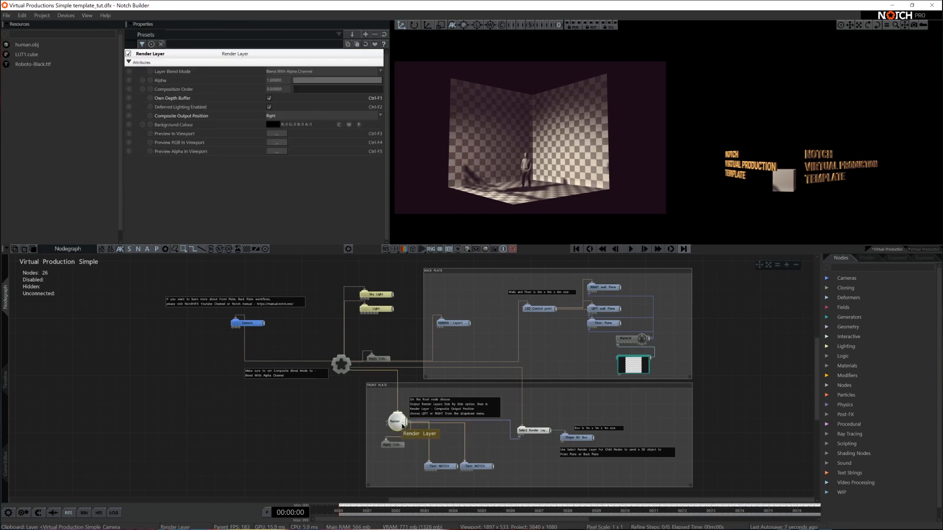
pyautogui.click(437, 466)
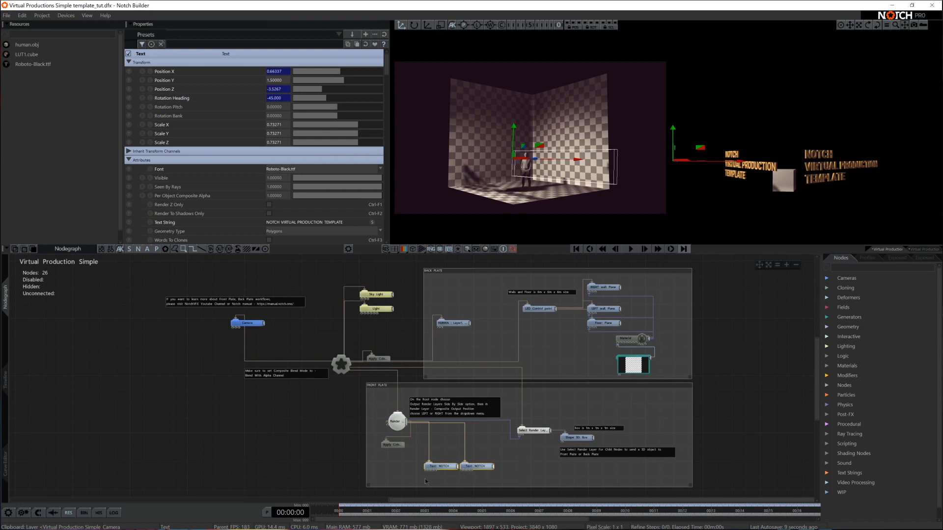
pyautogui.click(394, 425)
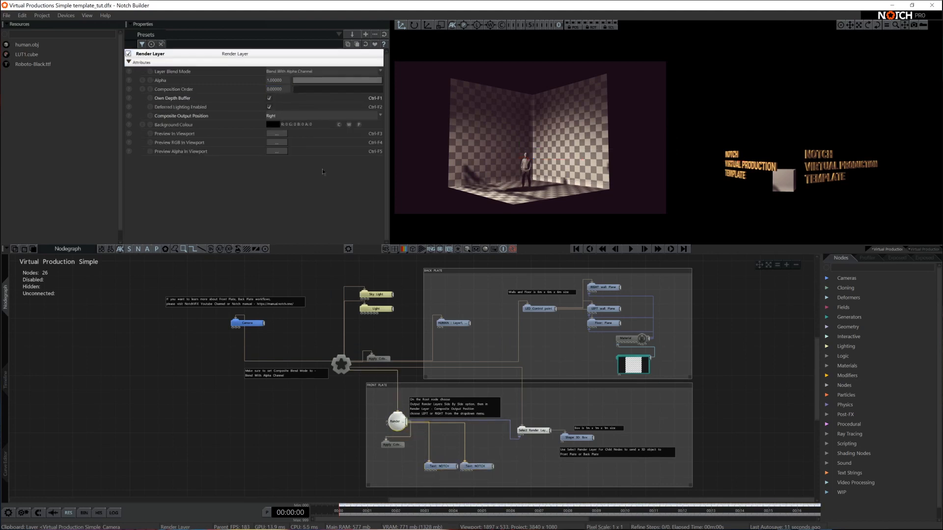
pyautogui.click(283, 142)
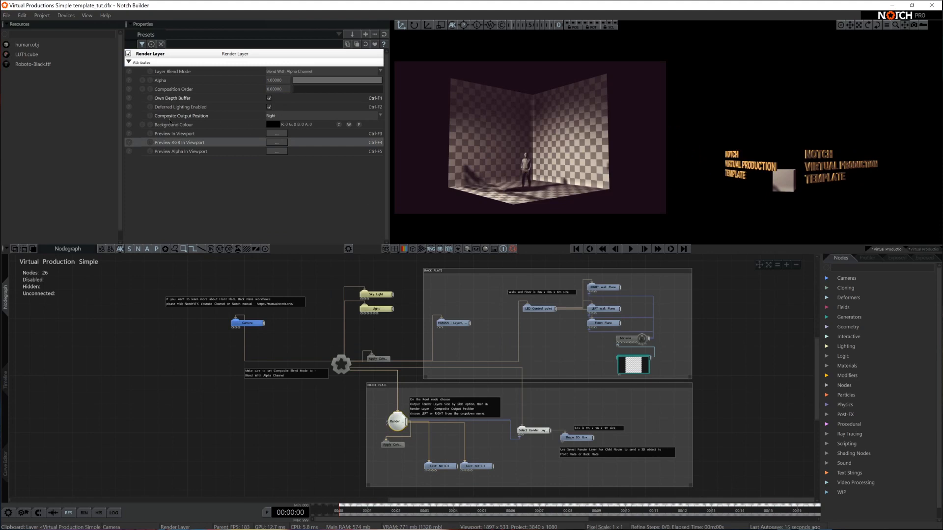
# Step: Try the Render Layer's Composite Output Position on Left, and return it to Right
pyautogui.click(273, 117)
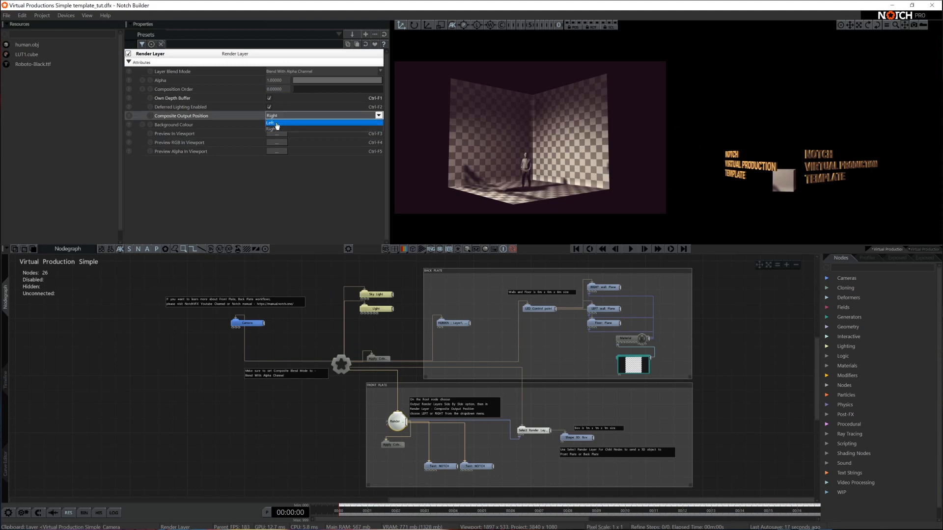
pyautogui.click(277, 122)
pyautogui.click(278, 117)
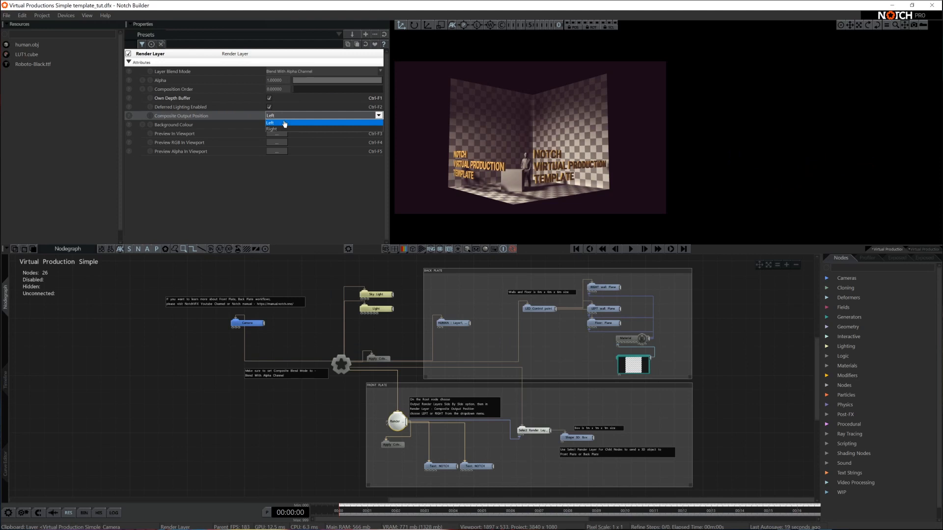
pyautogui.click(280, 129)
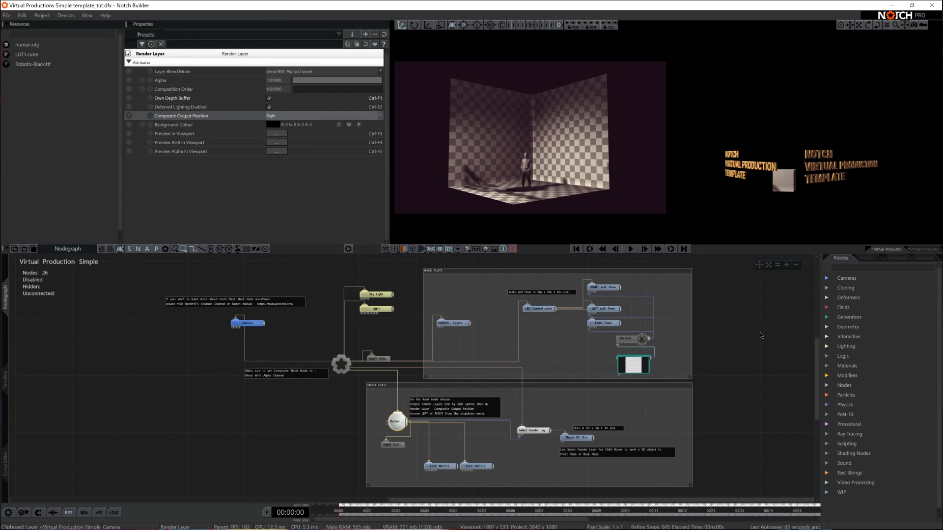
# Step: Set the project's output width to 1920 in the rendering settings
pyautogui.click(491, 363)
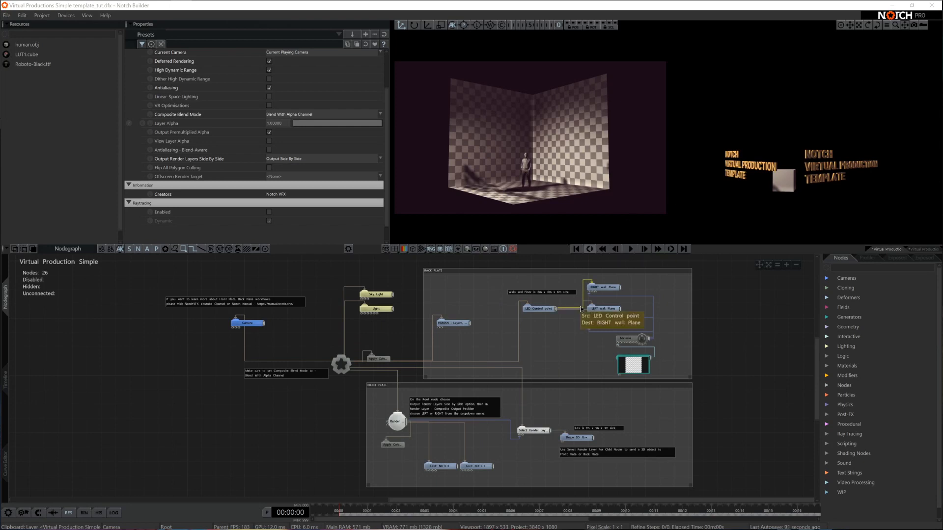
pyautogui.click(46, 16)
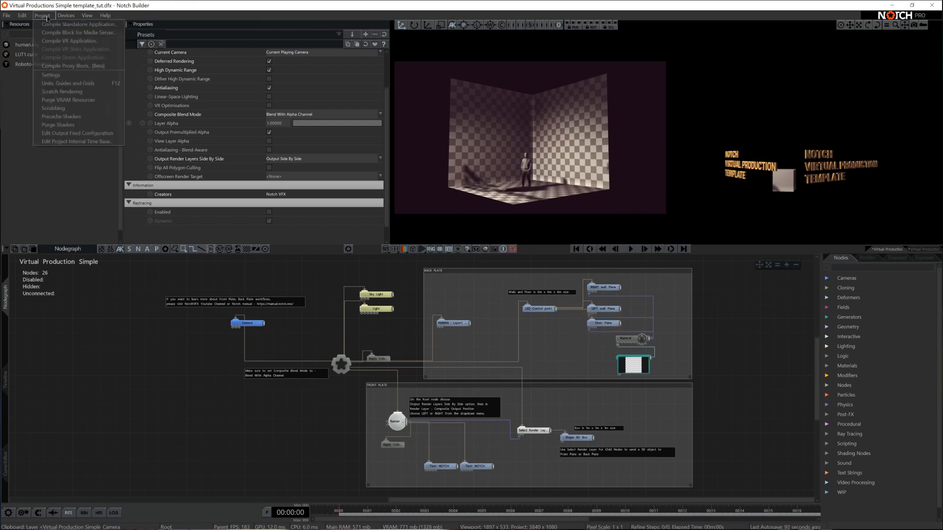
pyautogui.click(50, 75)
pyautogui.click(411, 141)
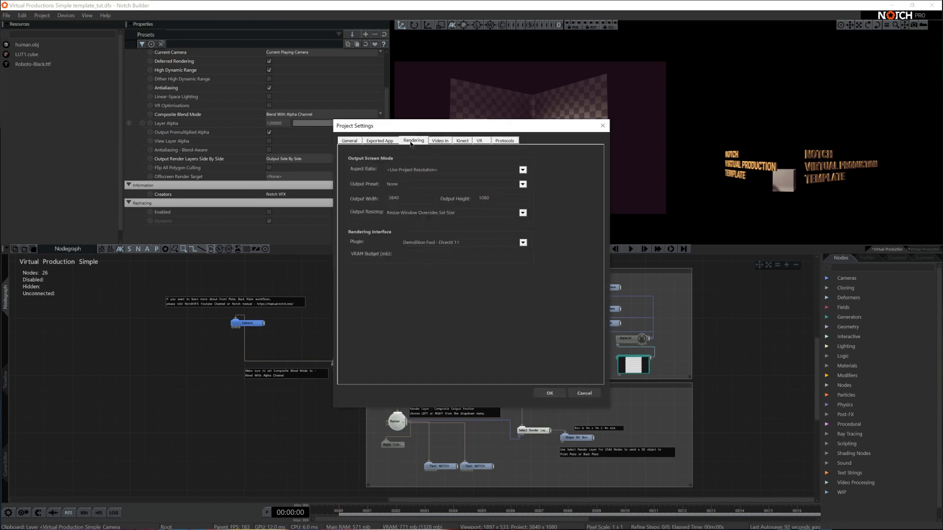
pyautogui.click(412, 199)
pyautogui.write('1920')
pyautogui.click(550, 393)
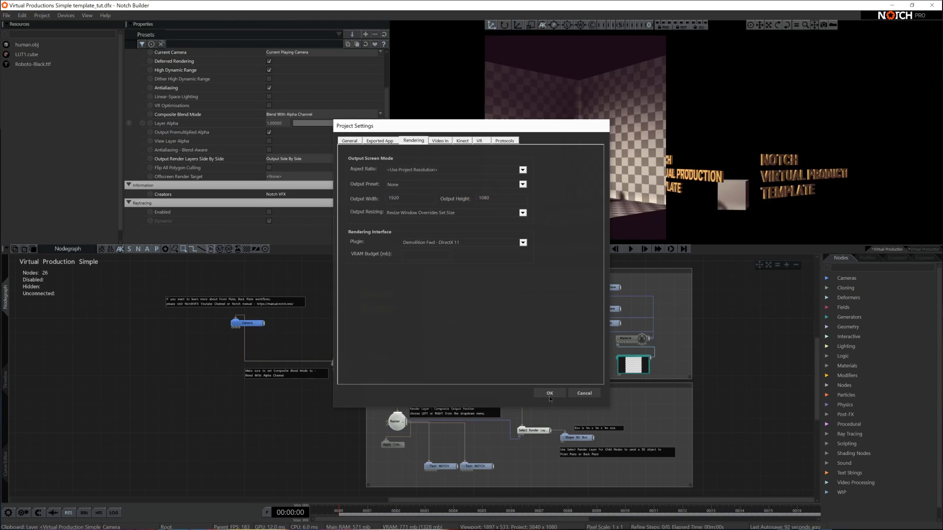
# Step: Set the Root node's Output Render Layers Side By Side option to No - Output Composite
pyautogui.click(341, 364)
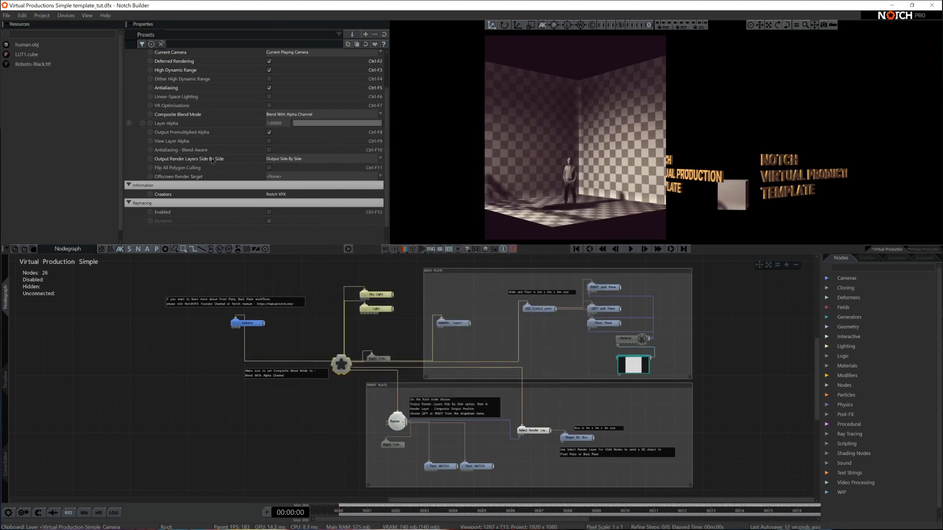
pyautogui.click(285, 159)
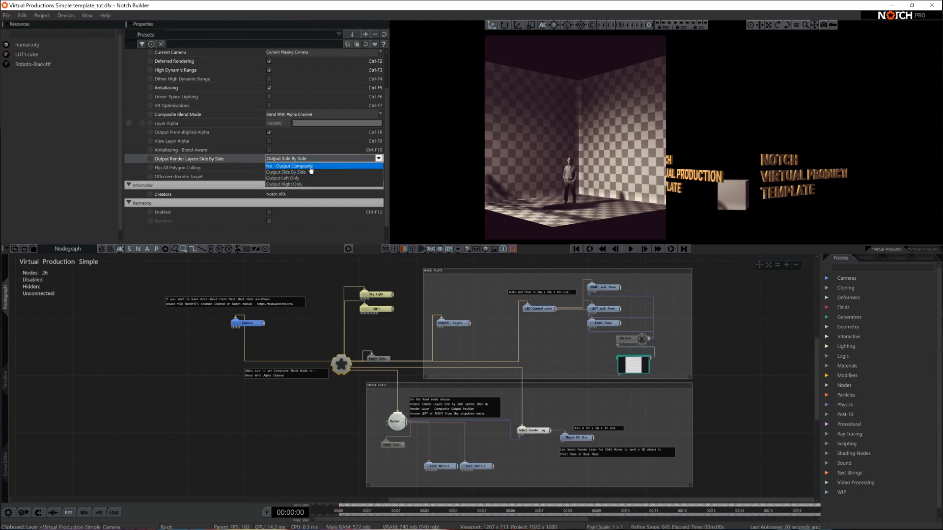
pyautogui.click(290, 167)
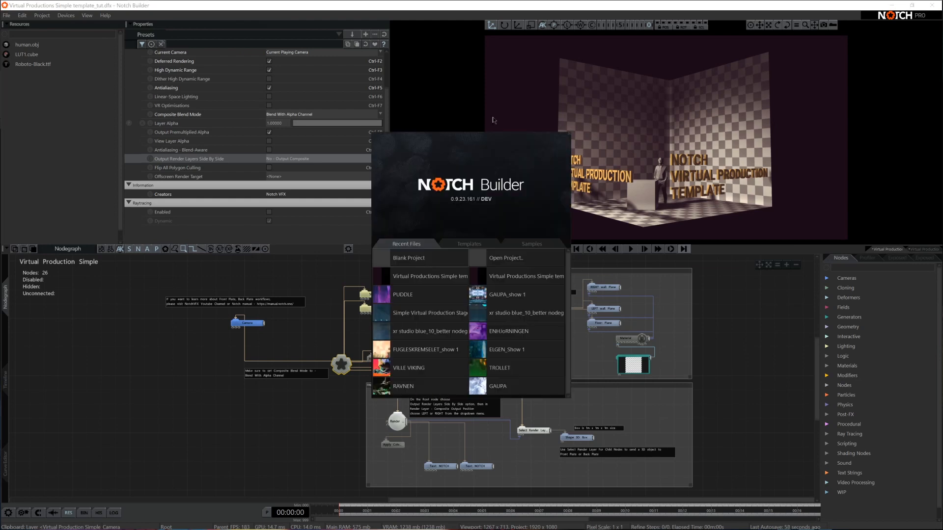
# Step: Look through the startup templates for Virtual_Production_Simple
pyautogui.click(451, 243)
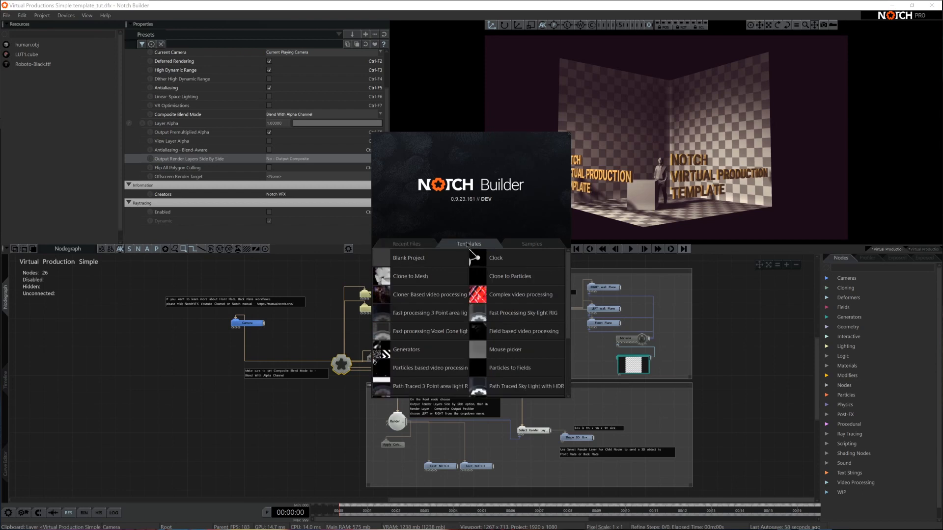
pyautogui.scroll(-3, 530, 383)
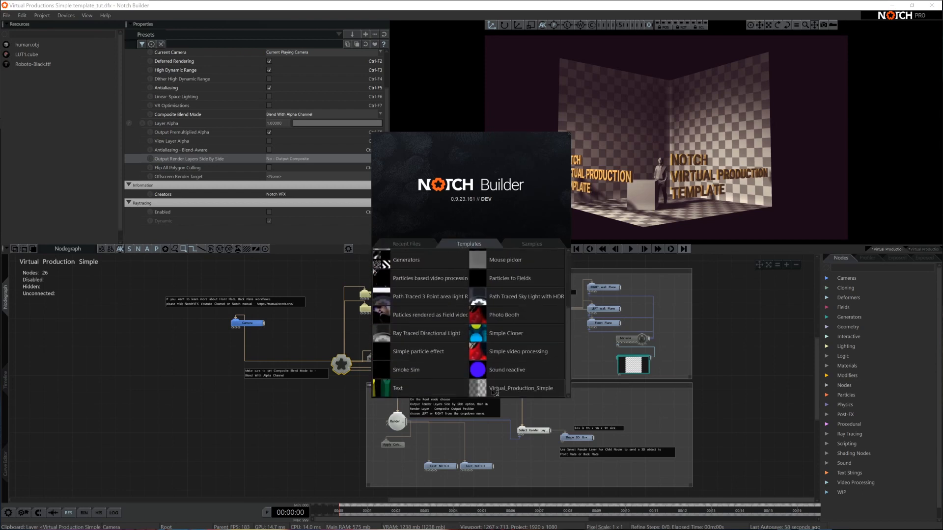
pyautogui.click(545, 394)
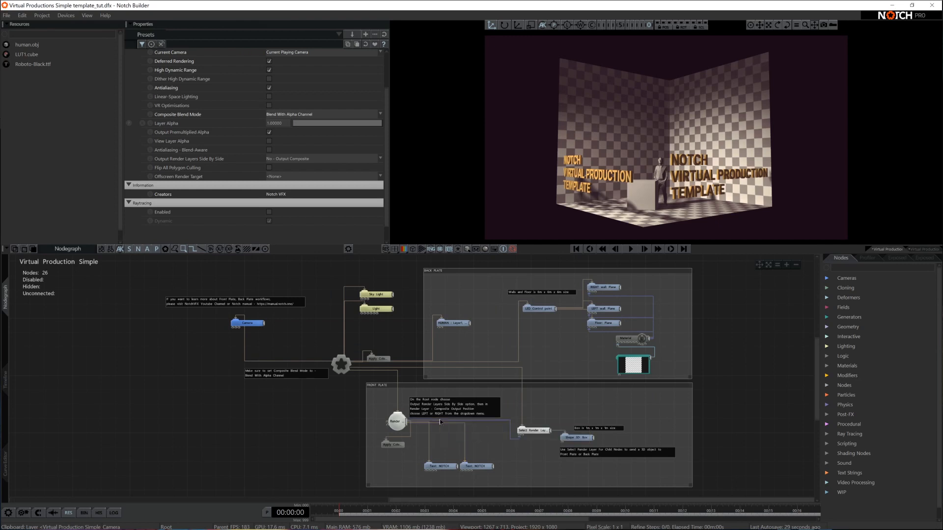
# Step: Inspect the properties of the Render Layer and Select Render Layer For Child Nodes nodes in the front plate
pyautogui.click(397, 422)
pyautogui.click(533, 430)
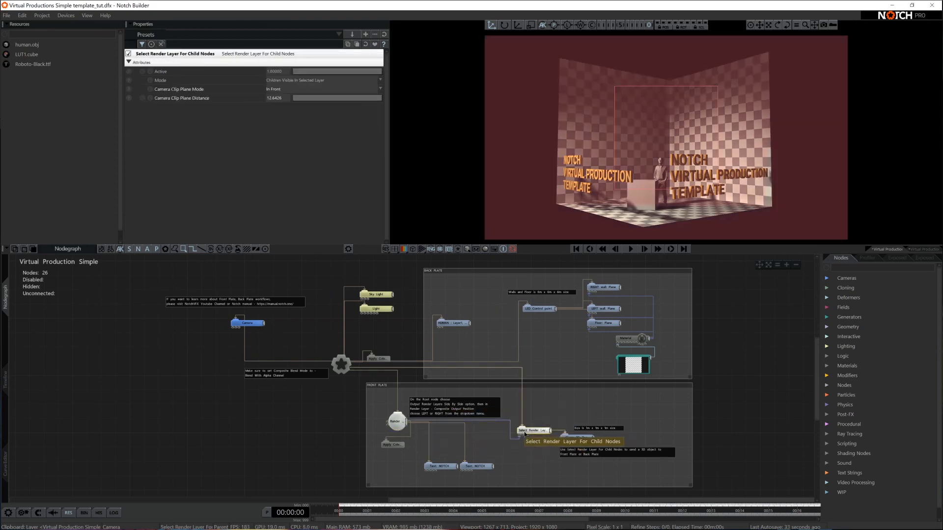
pyautogui.click(392, 400)
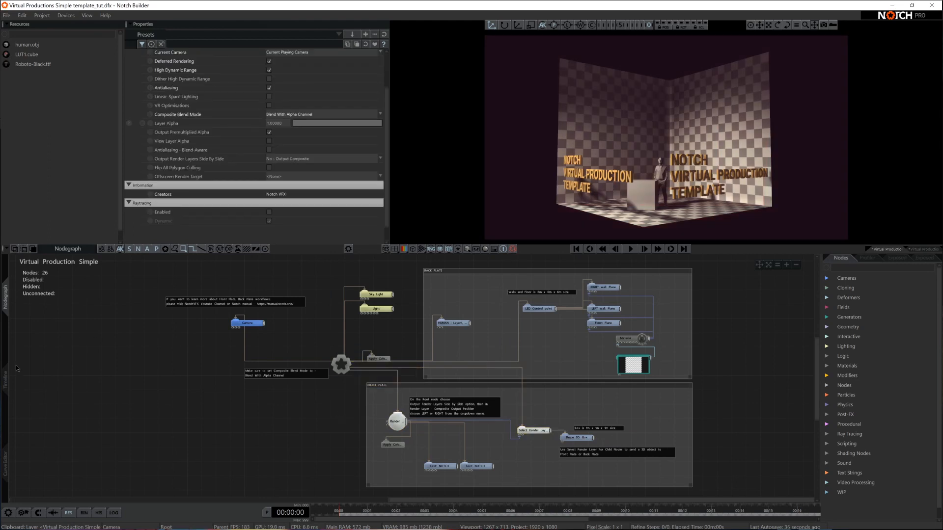
# Step: Enable the Virtual Production Simple START layer in place of the finished one and show its whole nodegraph
pyautogui.click(6, 382)
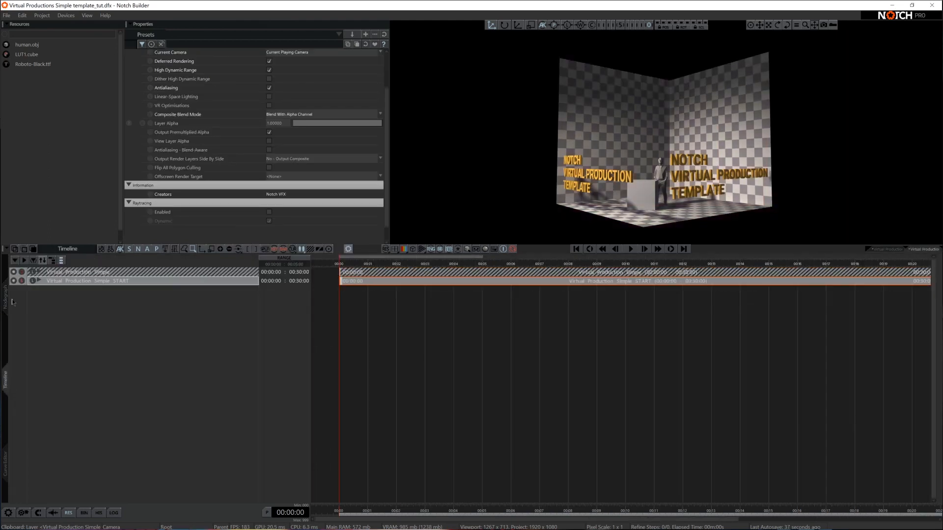
pyautogui.click(5, 298)
pyautogui.moveTo(460, 435); pyautogui.dragTo(471, 417, button='middle')
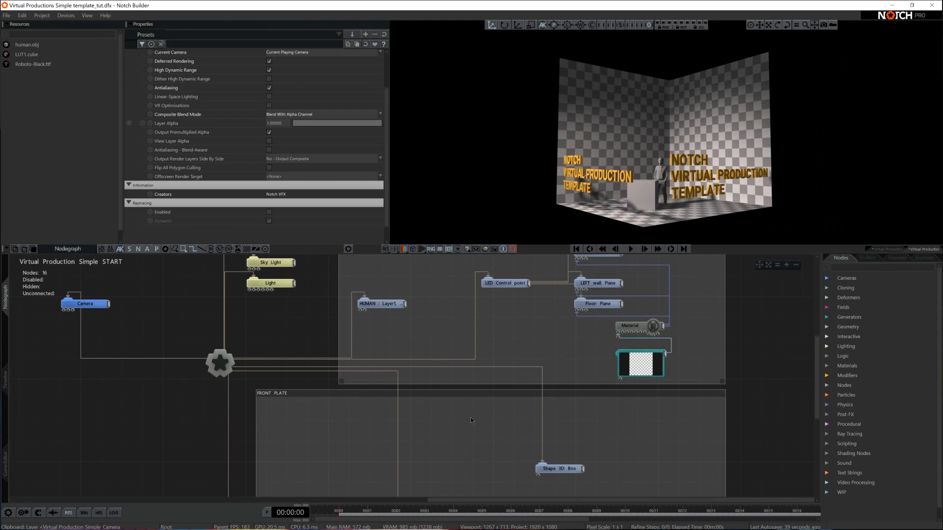
pyautogui.scroll(-4, 471, 414)
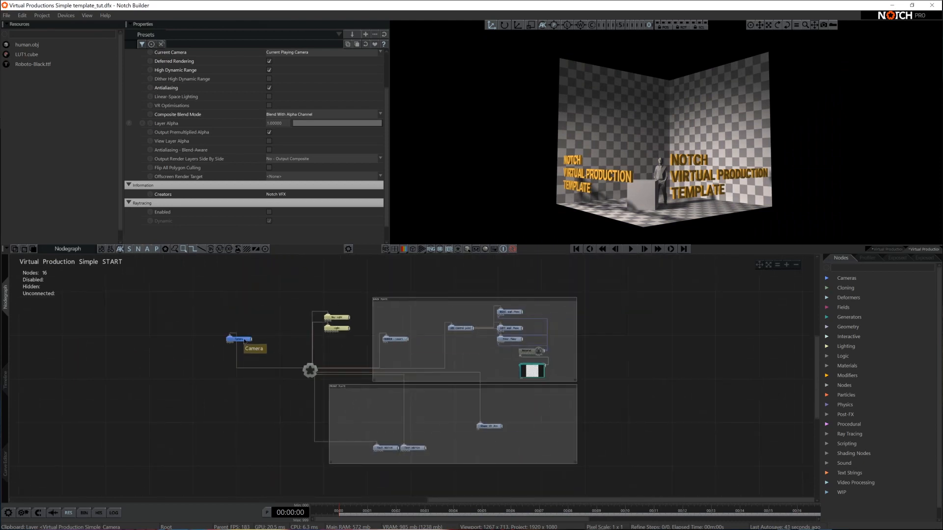
# Step: Examine the START layer's light, human, wall and floor planes, 3D box and text nodes
pyautogui.click(338, 329)
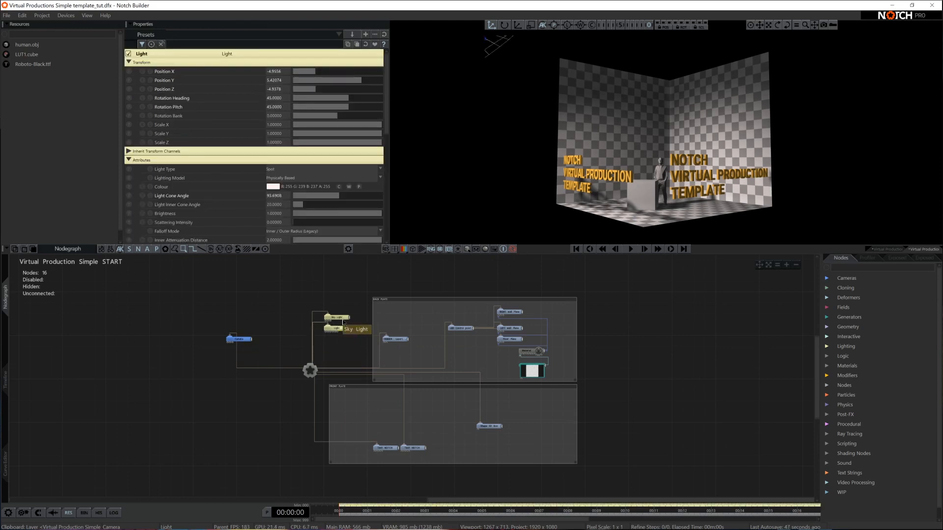
pyautogui.click(406, 338)
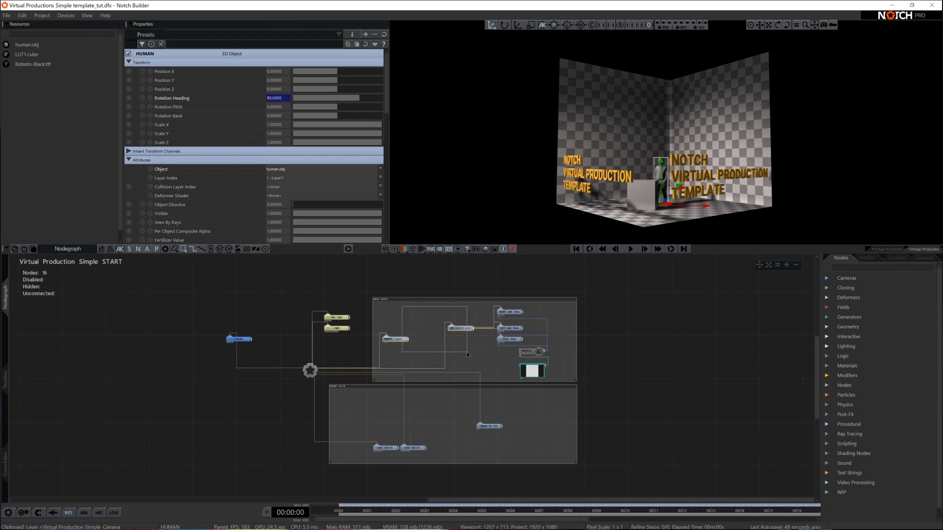
pyautogui.moveTo(512, 306); pyautogui.dragTo(503, 346)
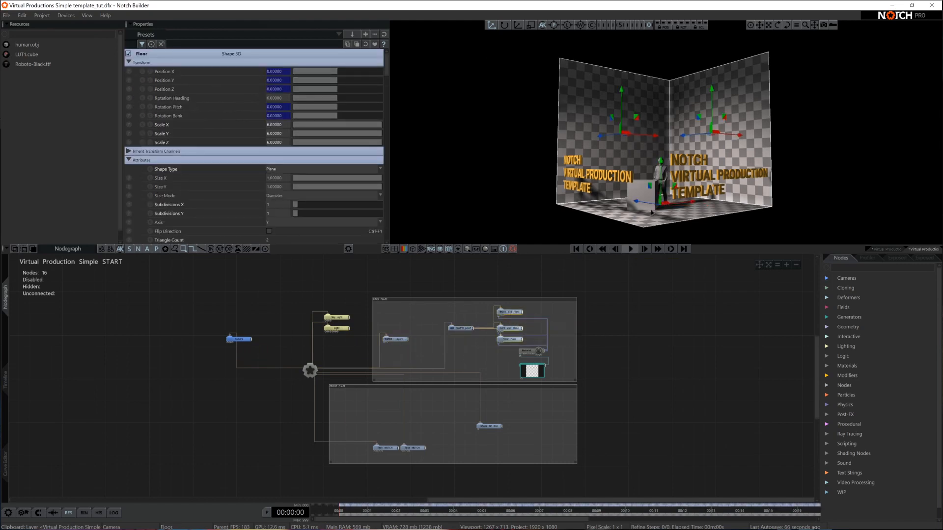
pyautogui.click(487, 427)
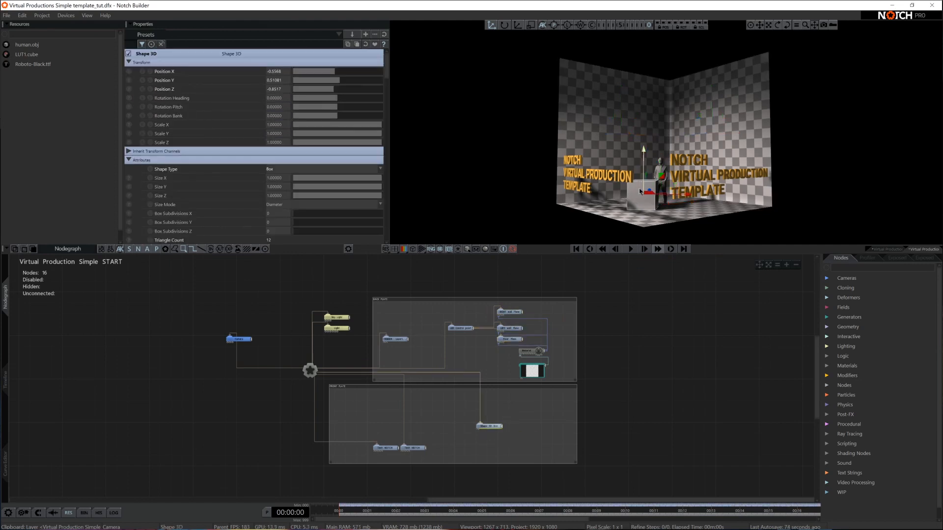
pyautogui.moveTo(447, 432); pyautogui.dragTo(398, 451)
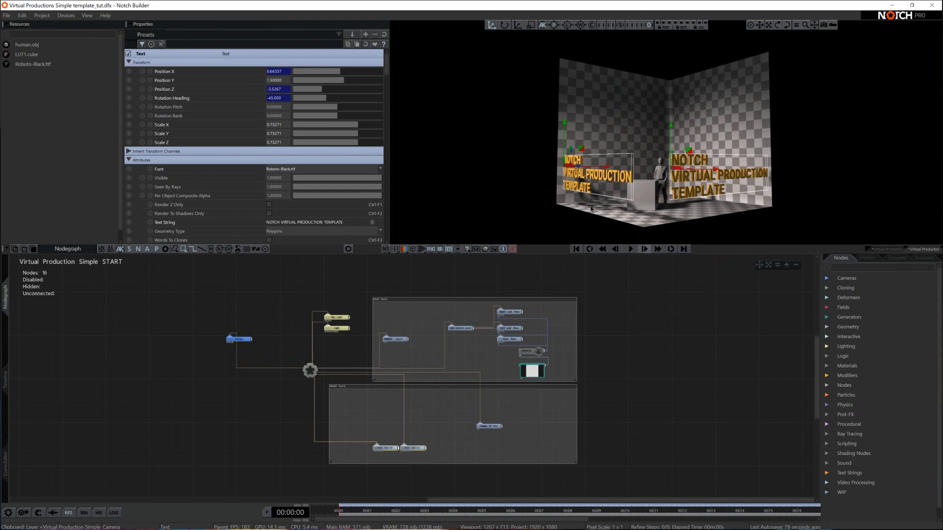
# Step: Add a Render Layer node to the Front Plate group and connect it to the Root node
pyautogui.scroll(2, 476, 426)
pyautogui.moveTo(475, 425); pyautogui.dragTo(505, 405, button='middle')
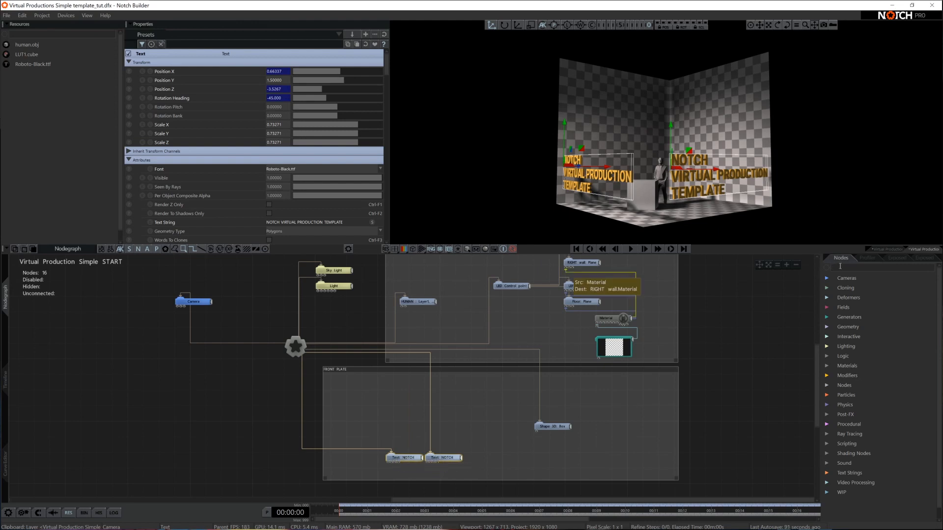
pyautogui.write('render l')
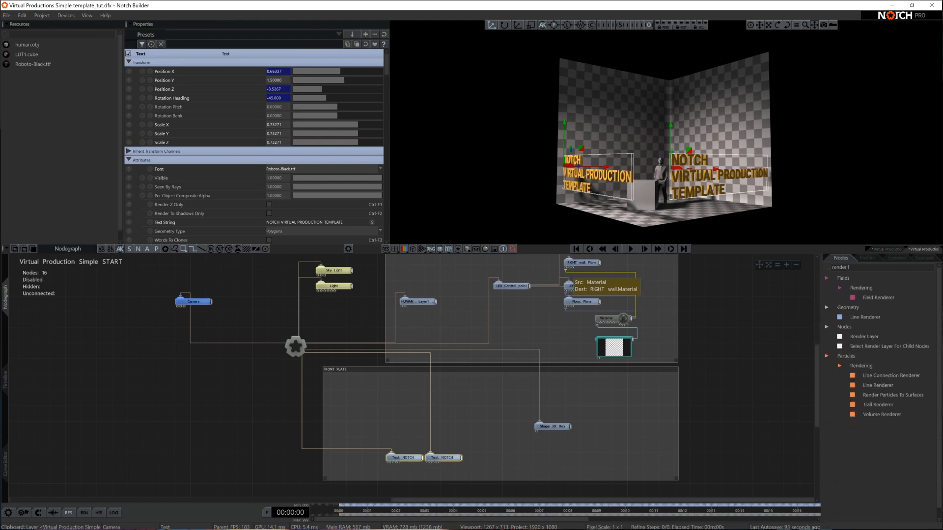
pyautogui.moveTo(864, 336); pyautogui.dragTo(349, 408)
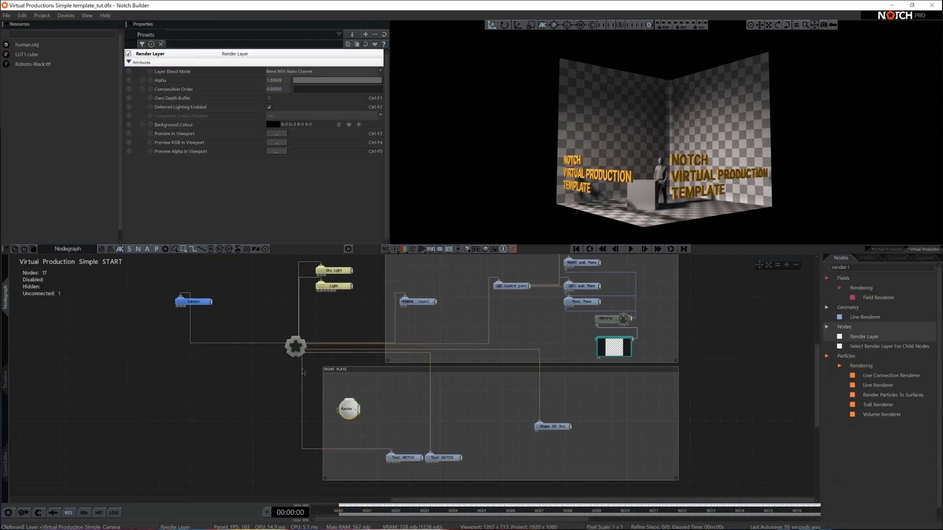
pyautogui.moveTo(295, 346); pyautogui.dragTo(349, 405)
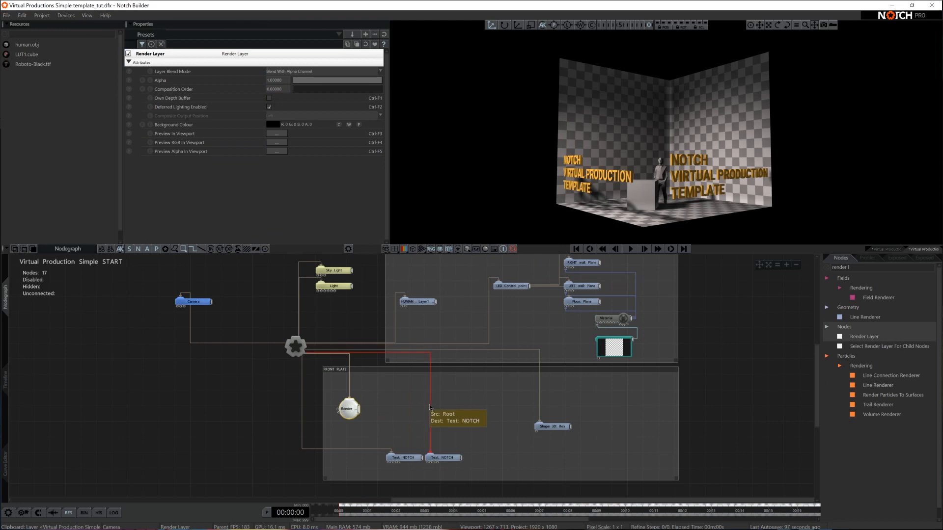
# Step: Disconnect both NOTCH text nodes from the Root and parent them to the new Render Layer
pyautogui.click(429, 407)
pyautogui.click(367, 449)
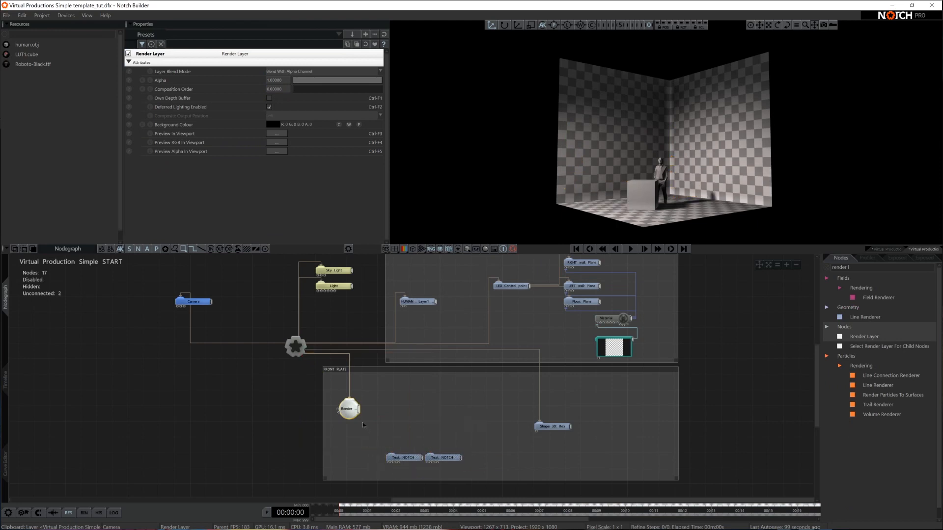
pyautogui.click(419, 458)
pyautogui.moveTo(419, 459); pyautogui.dragTo(350, 408)
pyautogui.click(350, 409)
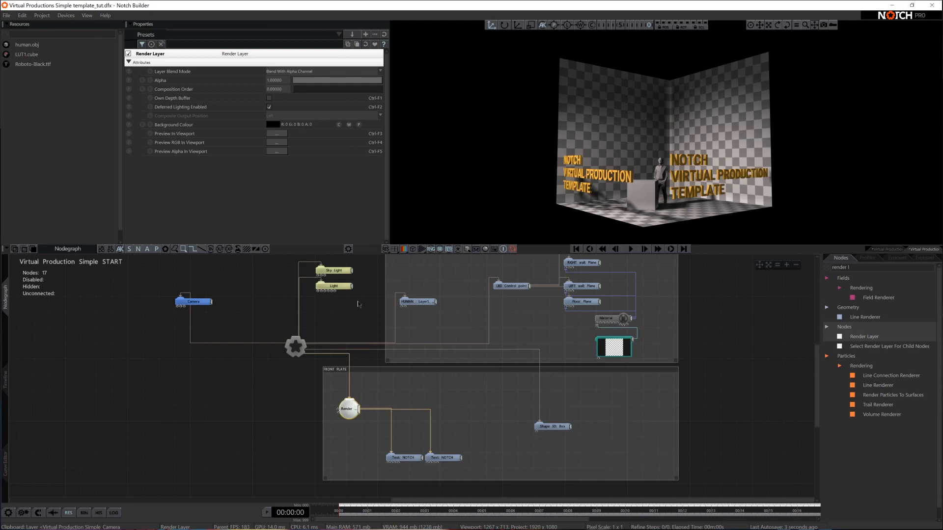
# Step: Preview the new Render Layer in the viewport, including its RGB output
pyautogui.click(275, 135)
pyautogui.click(275, 136)
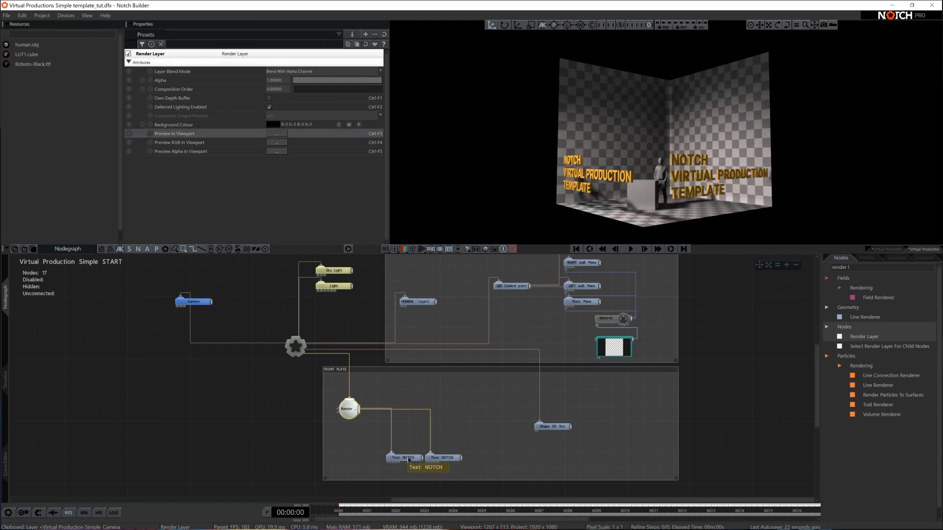
pyautogui.click(273, 143)
pyautogui.click(272, 143)
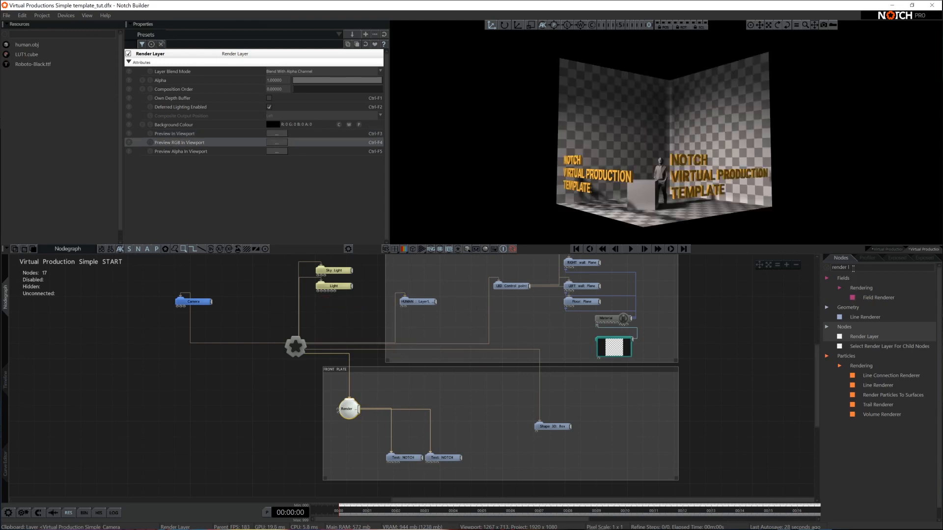
# Step: Add a Tint node under the front plate Render Layer and set its colour to orange-red (R 255, G 54, B 0)
pyautogui.hotkey('ctrl', 'a')
pyautogui.write('tit')
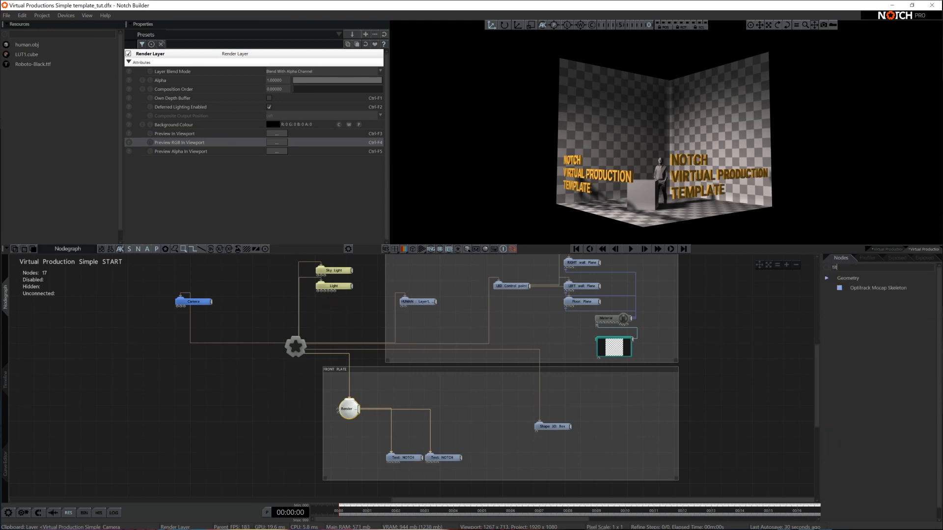
pyautogui.press('BackSpace')
pyautogui.write('nt')
pyautogui.moveTo(866, 297); pyautogui.dragTo(381, 391)
pyautogui.moveTo(360, 409); pyautogui.dragTo(393, 396)
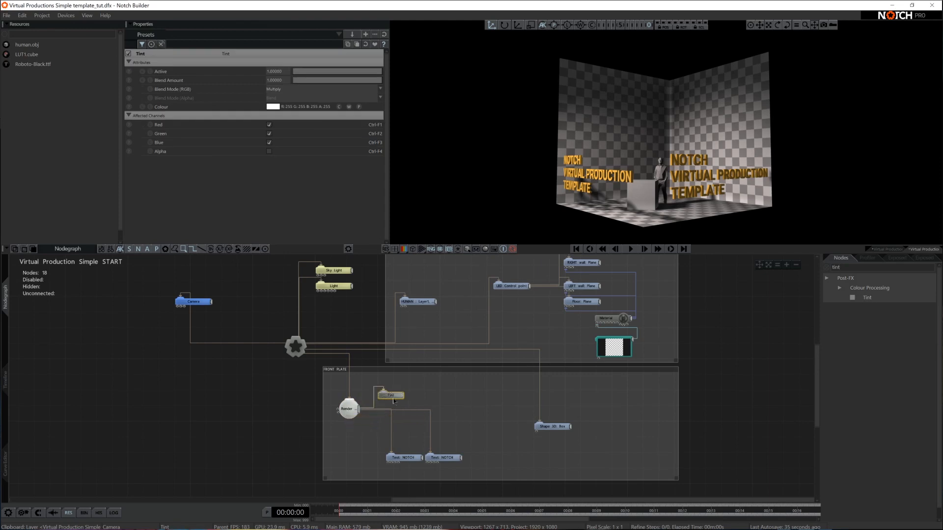
pyautogui.click(273, 106)
pyautogui.click(182, 136)
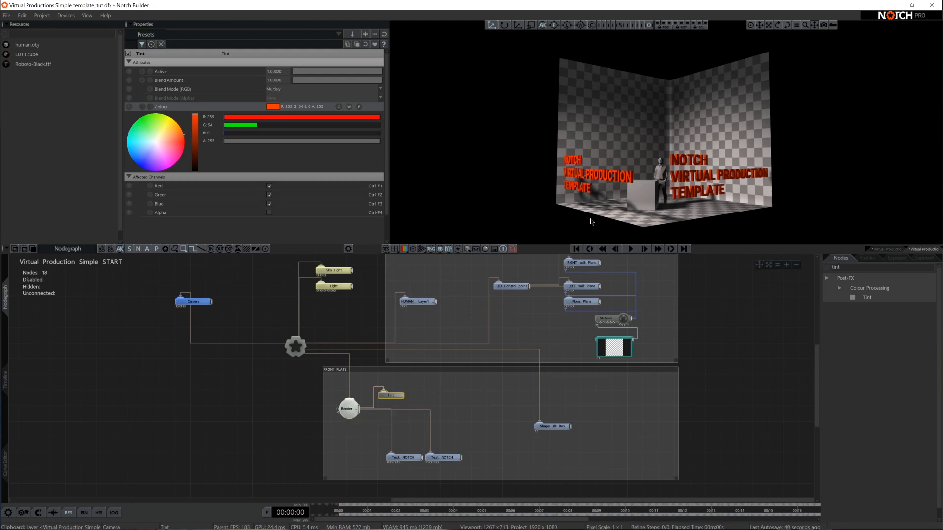
# Step: Try the Tint node on the Root instead of the Render Layer, and delete it
pyautogui.click(373, 400)
pyautogui.moveTo(393, 396); pyautogui.dragTo(293, 395)
pyautogui.moveTo(301, 357); pyautogui.dragTo(289, 398)
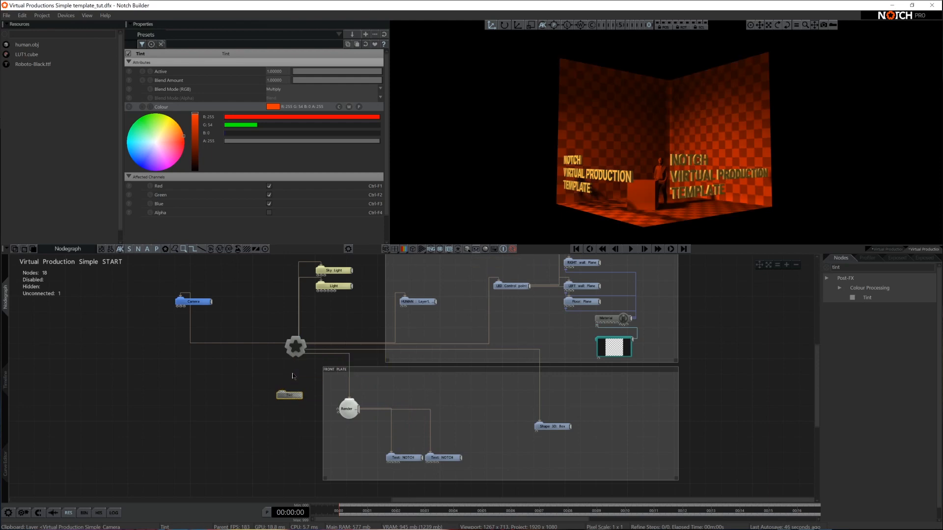
pyautogui.press('Delete')
# Step: Review the Render Layer's blend modes and alpha, and enable its Own Depth Buffer
pyautogui.click(349, 408)
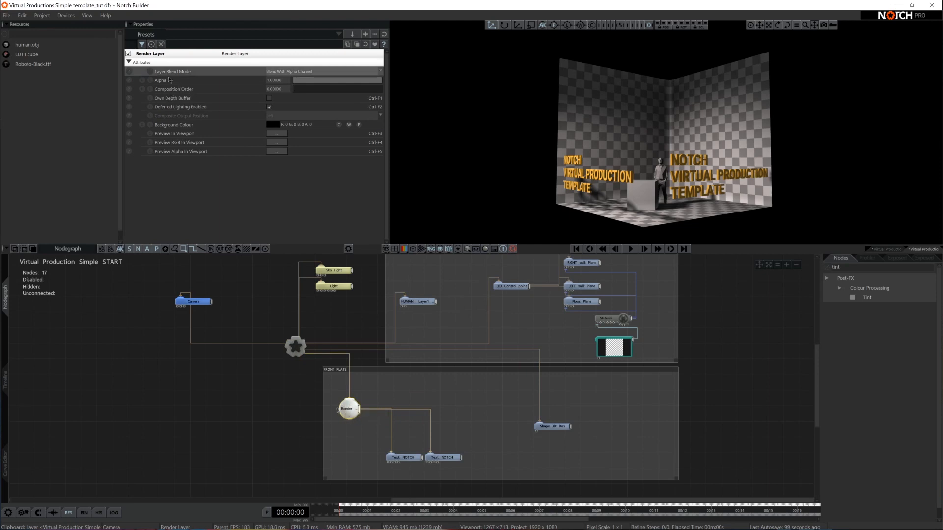
pyautogui.click(282, 72)
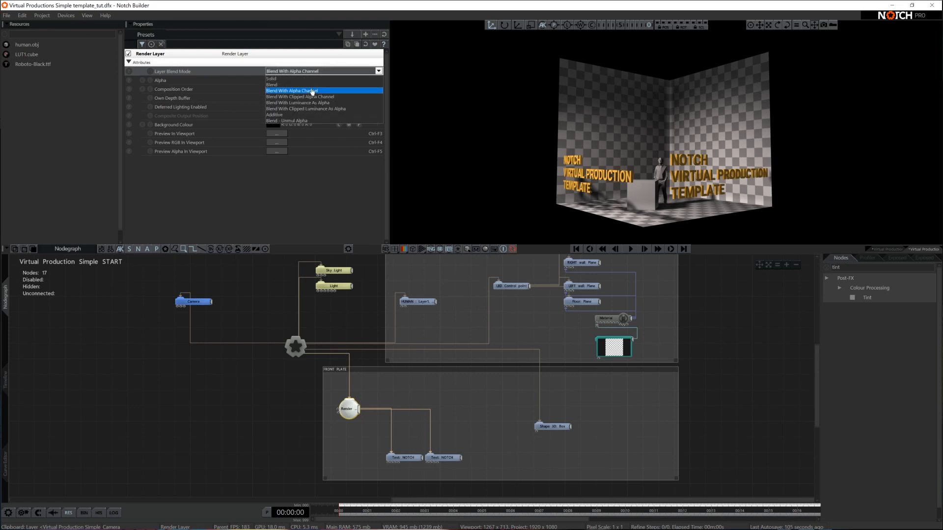
pyautogui.click(193, 73)
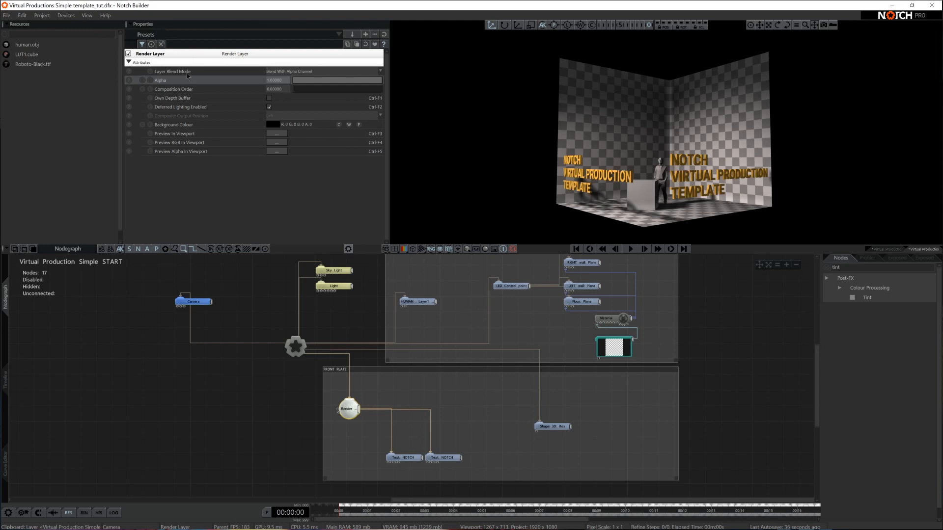
pyautogui.moveTo(320, 82); pyautogui.dragTo(405, 90)
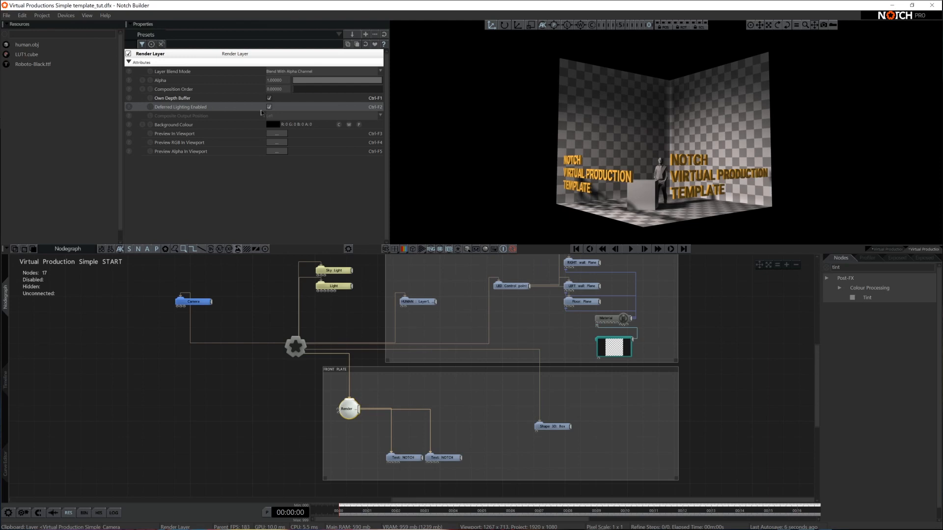
# Step: Check the Root's Deferred Rendering setting and the Render Layer's Deferred Lighting option
pyautogui.click(295, 347)
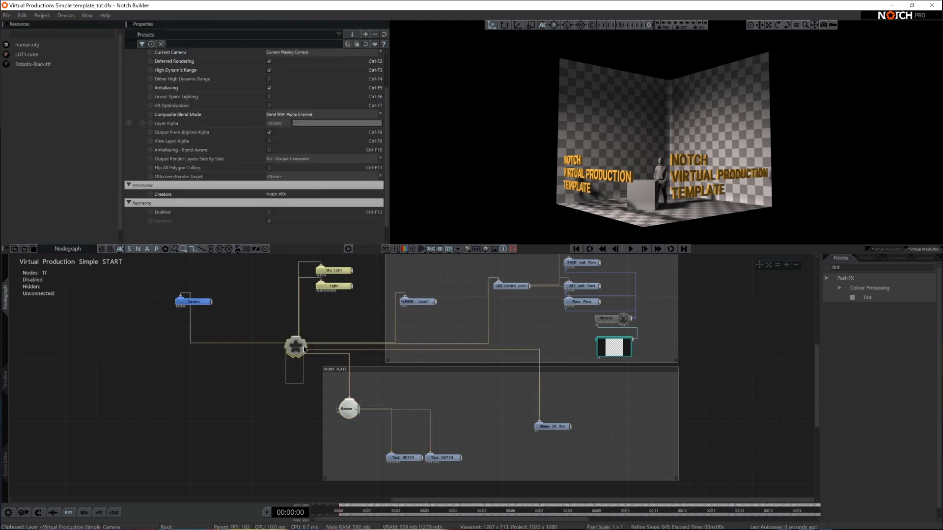
pyautogui.scroll(2, 248, 166)
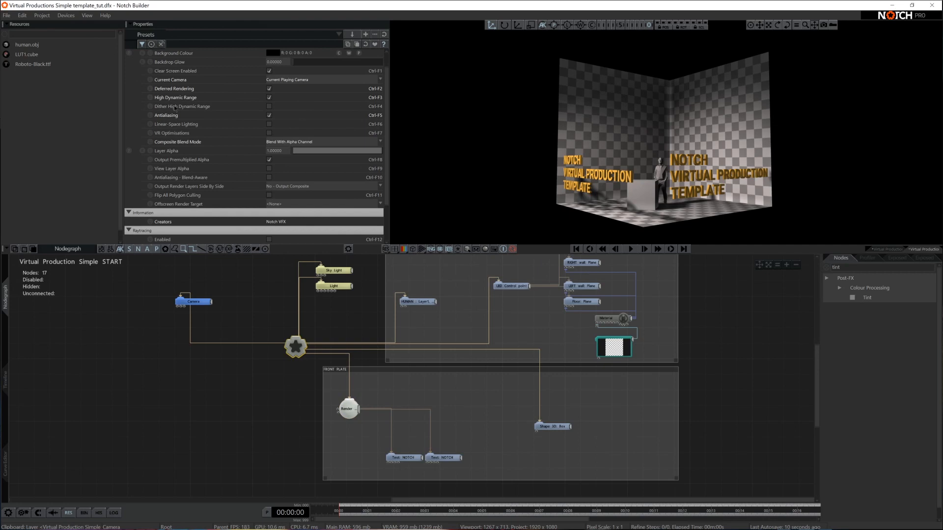
pyautogui.click(348, 409)
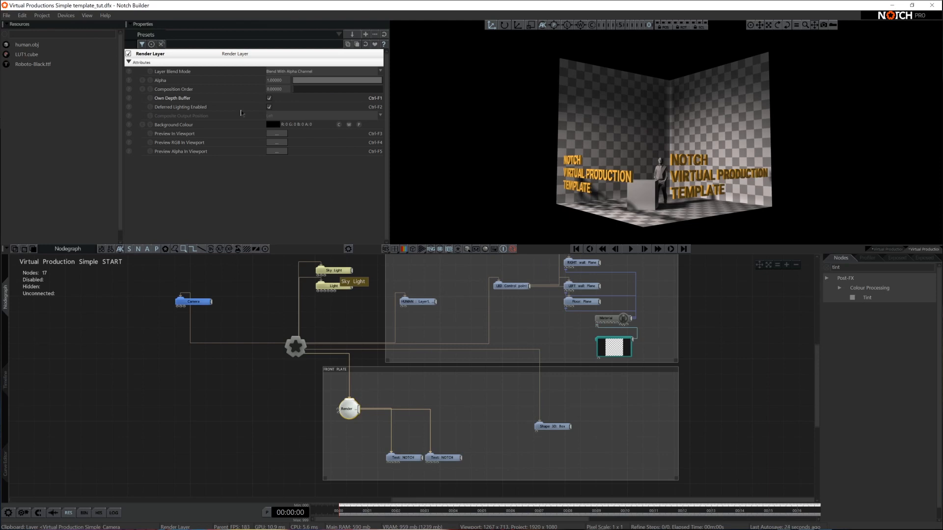
pyautogui.click(270, 107)
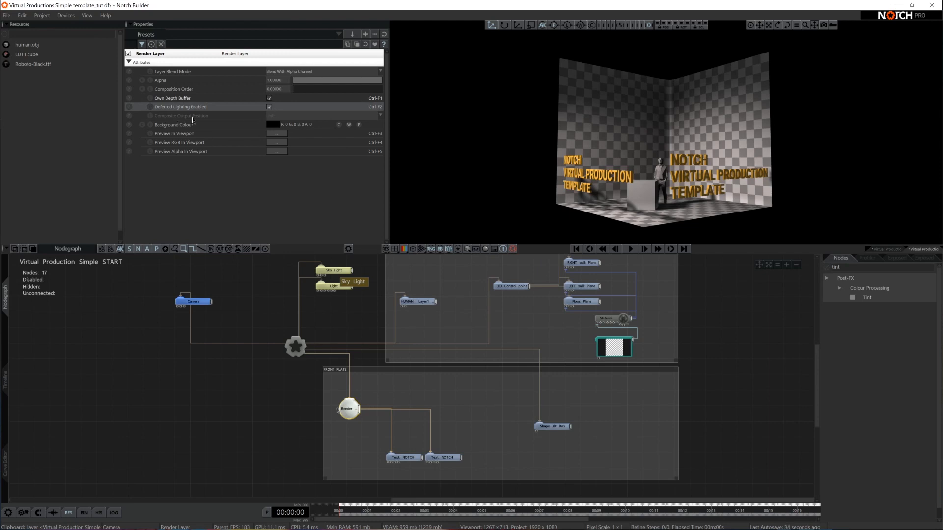
# Step: Set the Render Layer's Composite Output Position to Right and the Root's Output Render Layers Side By Side to Output Side By Side
pyautogui.click(277, 116)
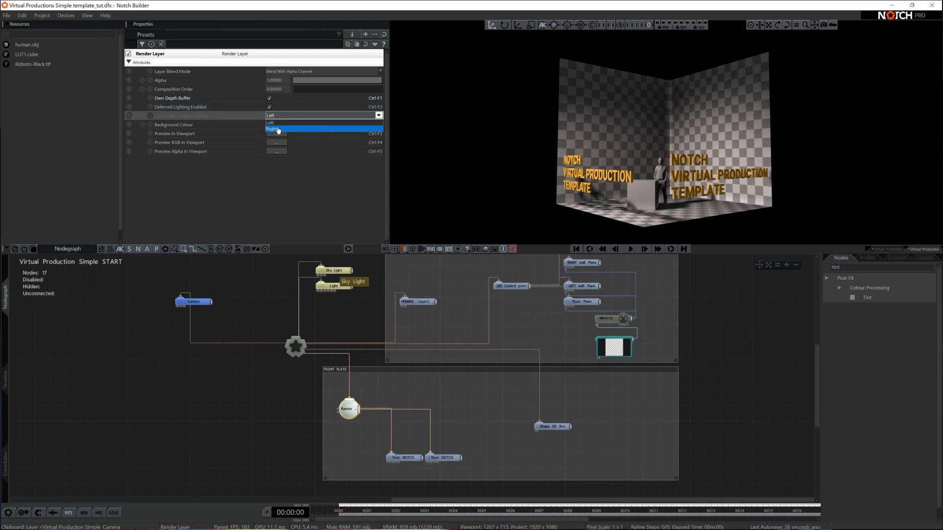
pyautogui.click(240, 116)
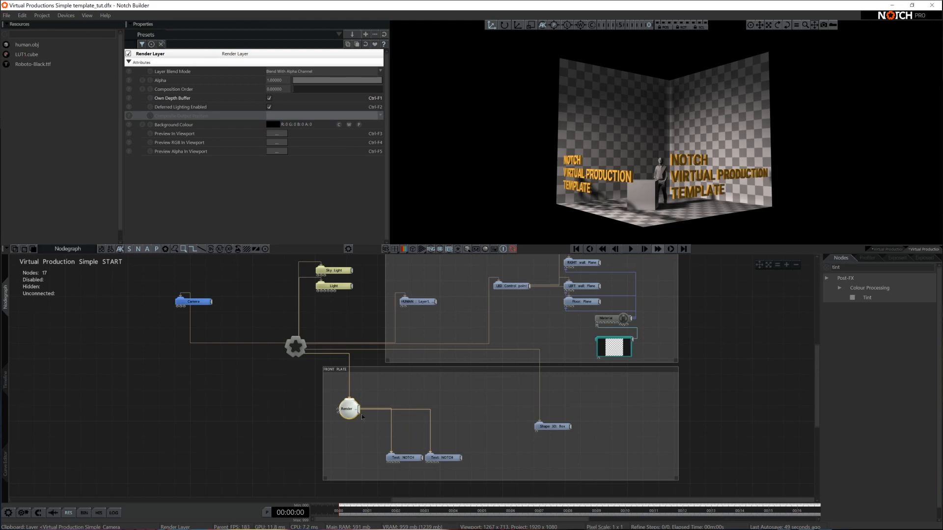
pyautogui.click(295, 349)
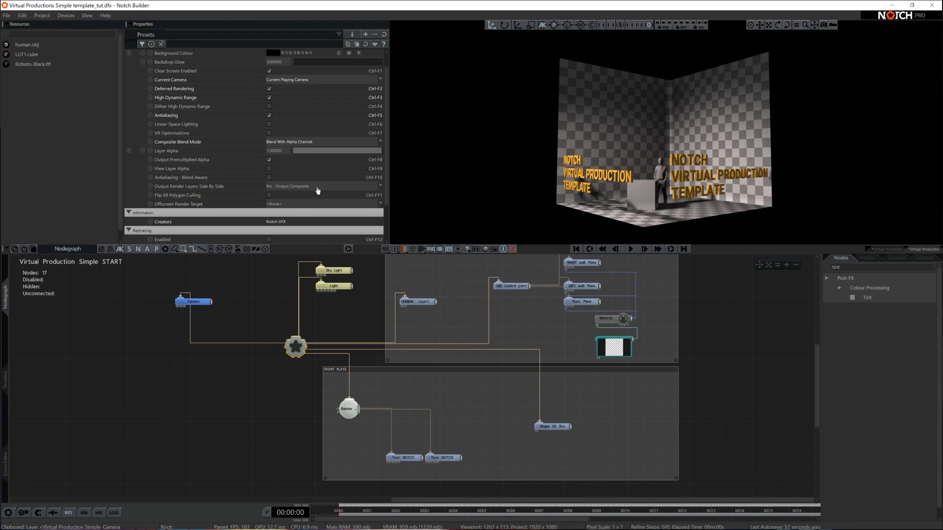
pyautogui.click(295, 188)
pyautogui.click(300, 203)
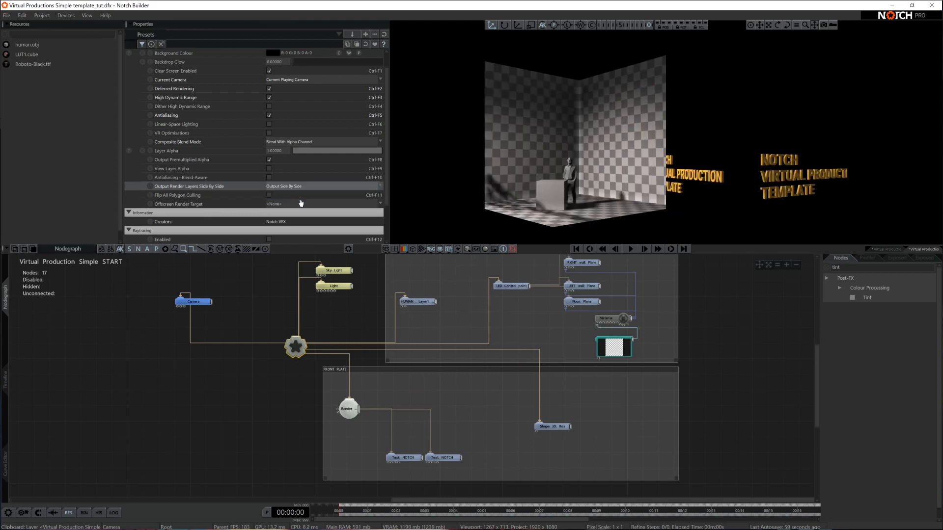
# Step: Switch the Render Layer's Composite Output Position to Left and back to Right to compare the layouts
pyautogui.click(348, 410)
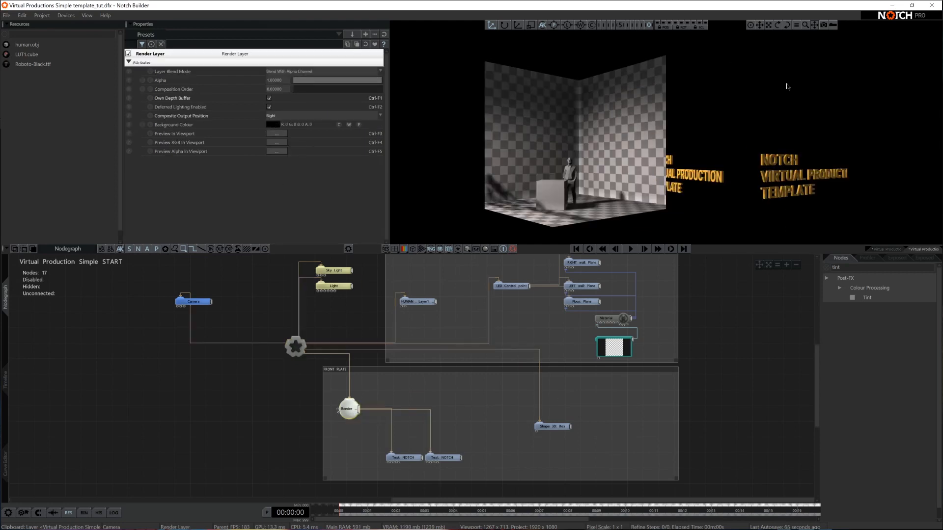
pyautogui.click(273, 116)
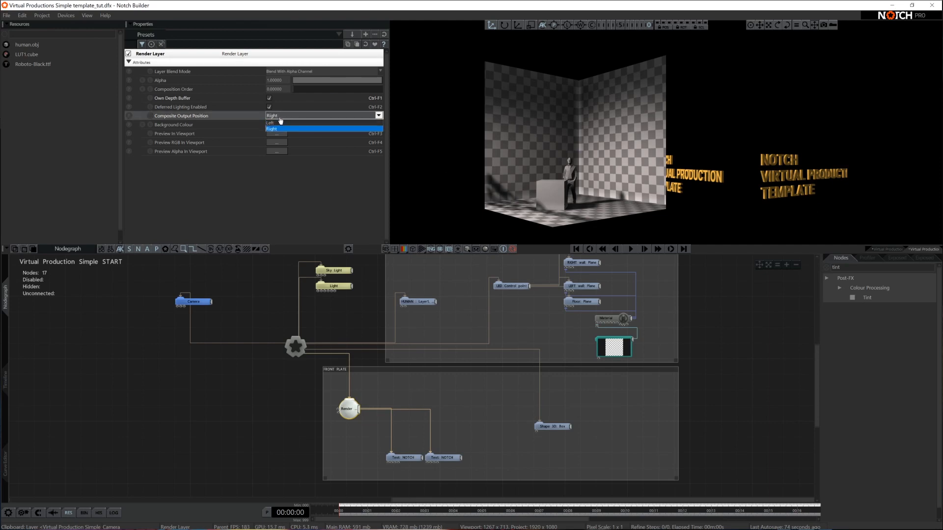
pyautogui.click(274, 124)
pyautogui.click(281, 116)
pyautogui.click(274, 129)
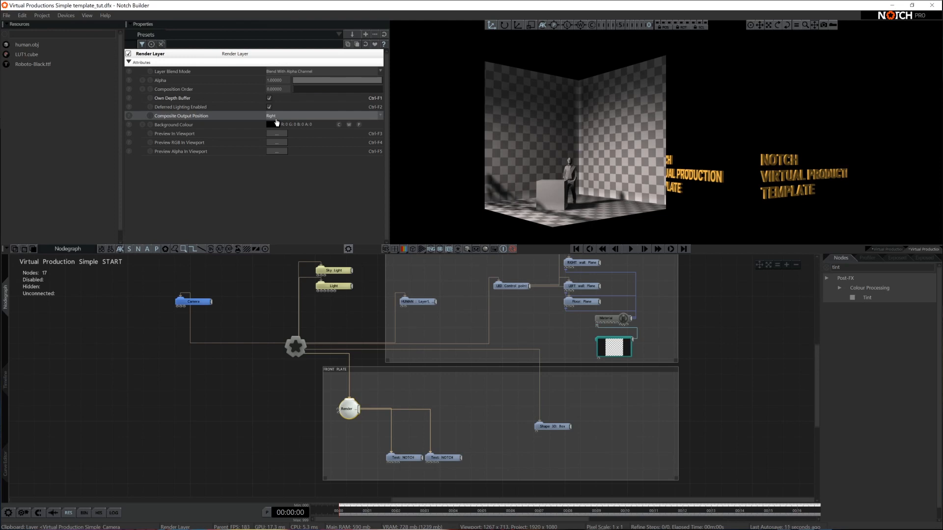
# Step: Compare the Root's No - Output Composite mode with the side-by-side output, ending on Output Side By Side
pyautogui.click(294, 346)
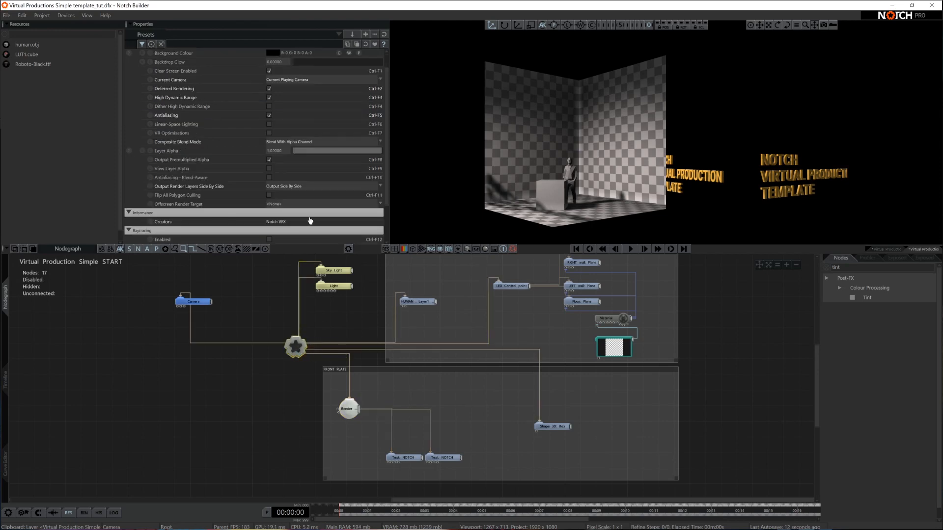
pyautogui.click(284, 186)
pyautogui.click(294, 190)
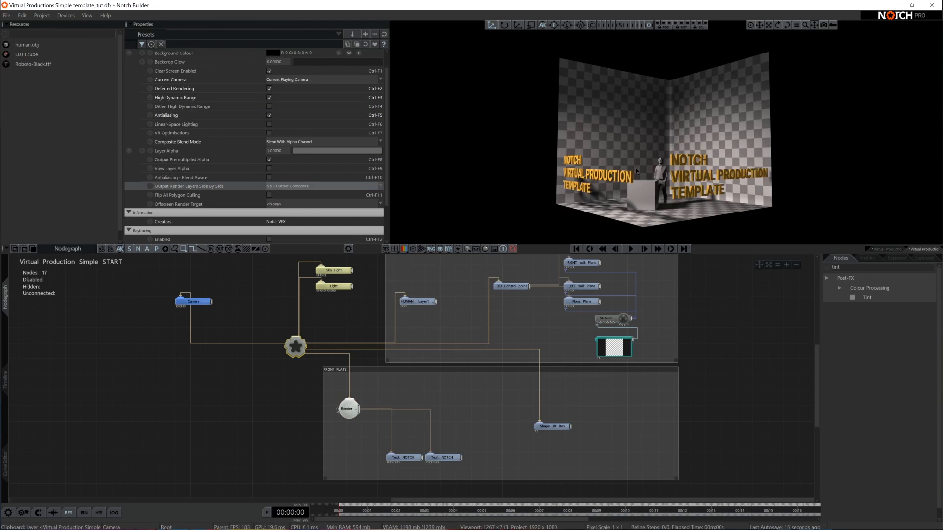
pyautogui.click(284, 187)
pyautogui.click(283, 199)
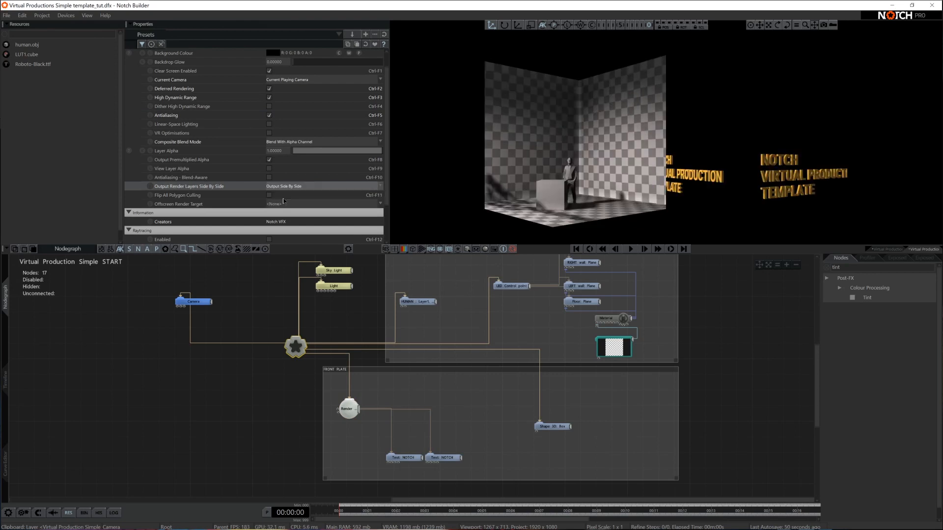
# Step: Set the project's rendering output width to 1920*2 in the project settings
pyautogui.click(46, 15)
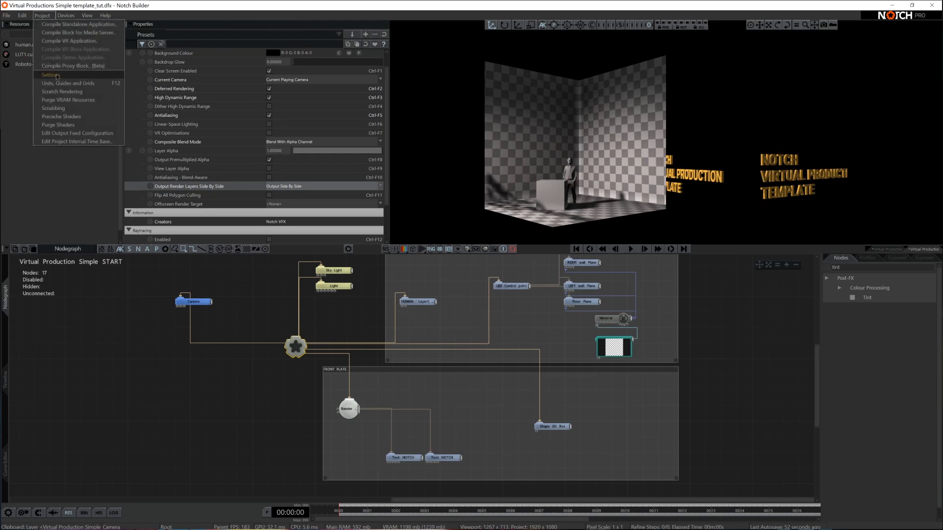
pyautogui.click(56, 76)
pyautogui.click(417, 140)
pyautogui.click(417, 199)
pyautogui.click(401, 200)
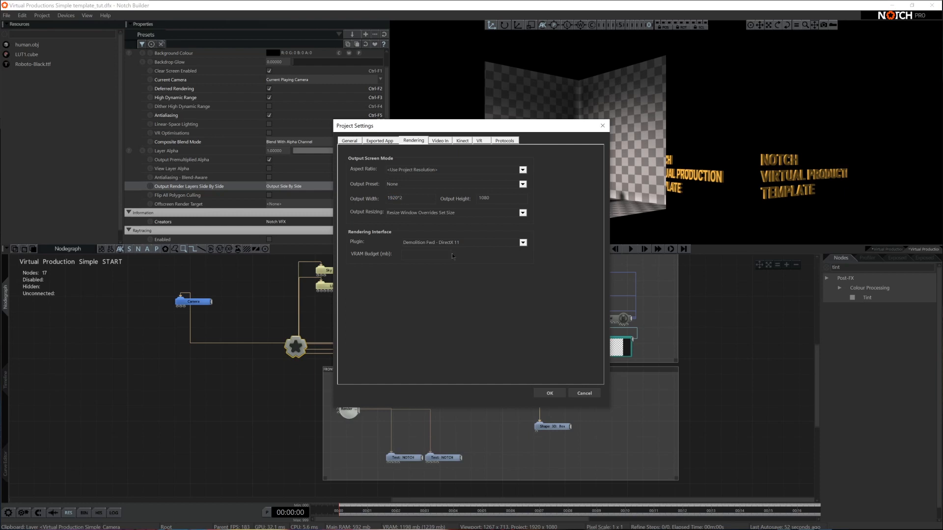
pyautogui.click(549, 393)
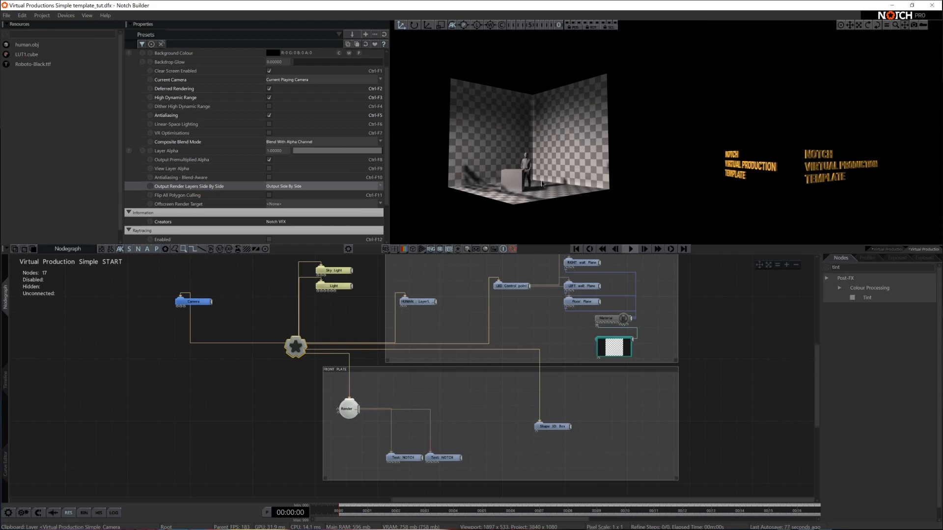
# Step: Try out a background colour on the Render Layer and restore it to black
pyautogui.click(348, 409)
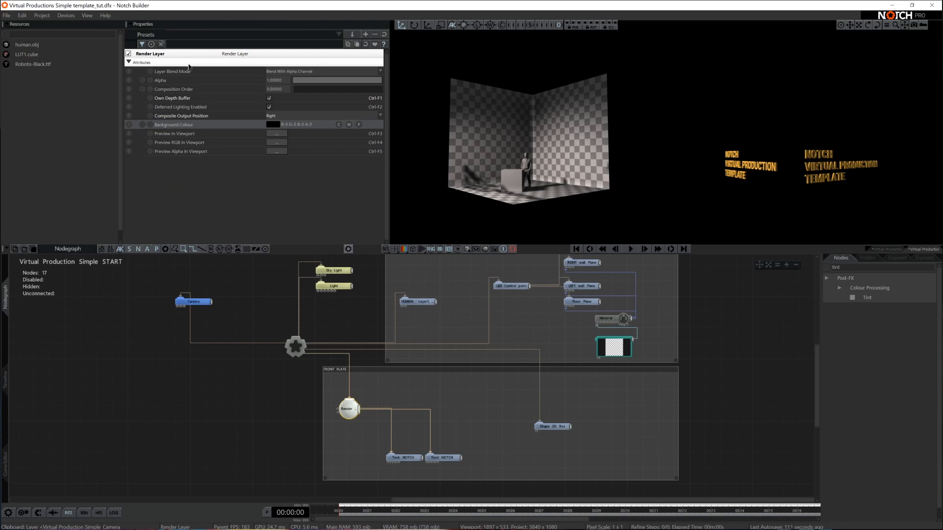
pyautogui.click(270, 124)
pyautogui.moveTo(195, 167); pyautogui.dragTo(115, 160)
pyautogui.rightClick(272, 125)
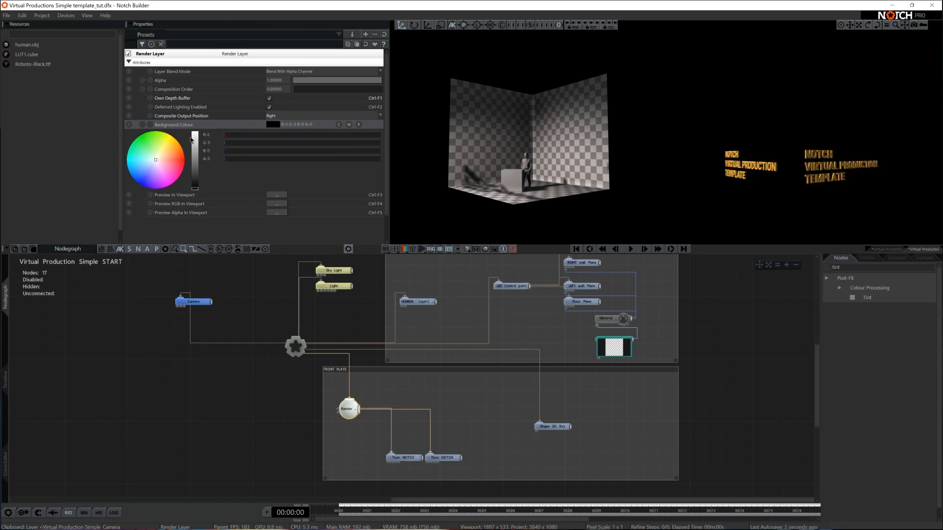
pyautogui.click(273, 125)
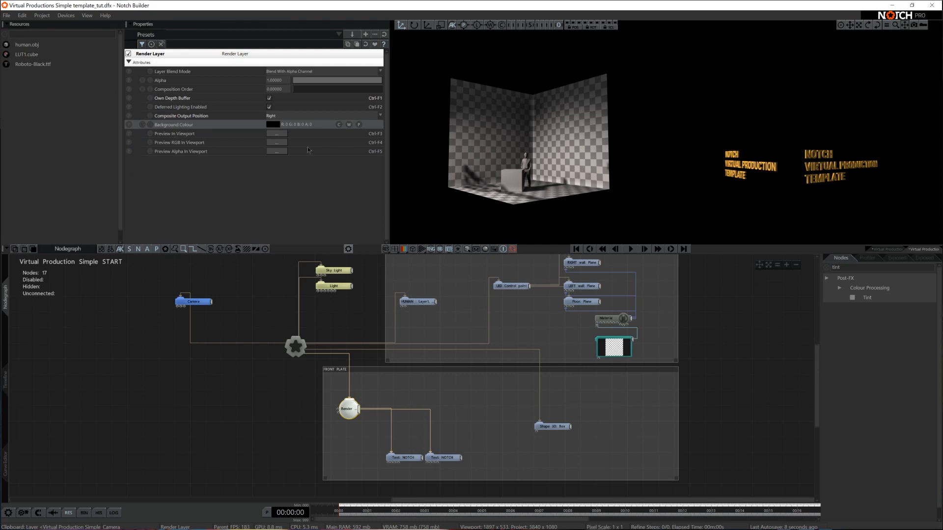
# Step: Preview the Render Layer in the viewport, including its RGB and alpha outputs
pyautogui.click(273, 133)
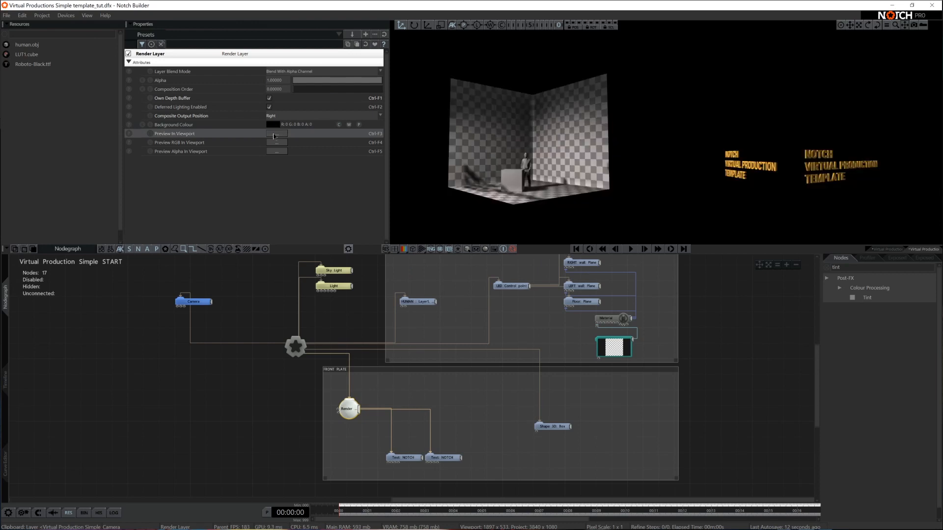
pyautogui.click(280, 143)
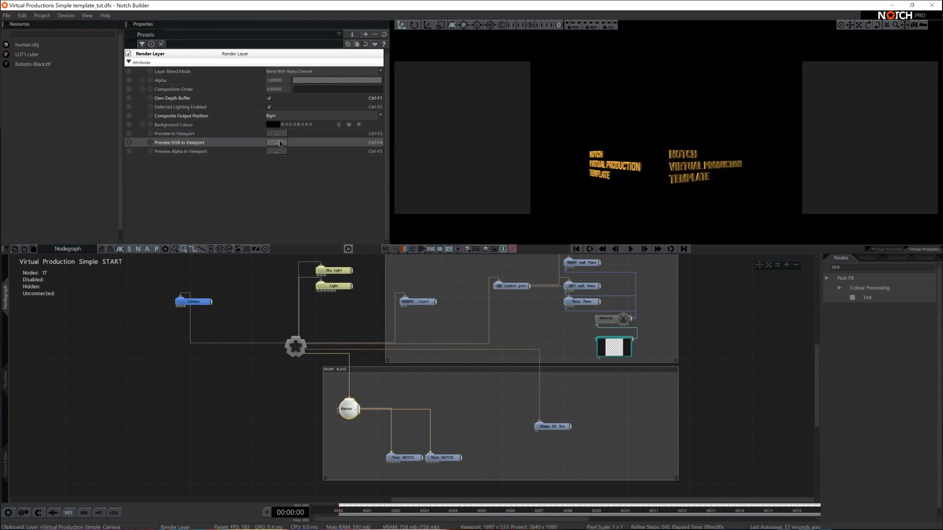
pyautogui.click(281, 153)
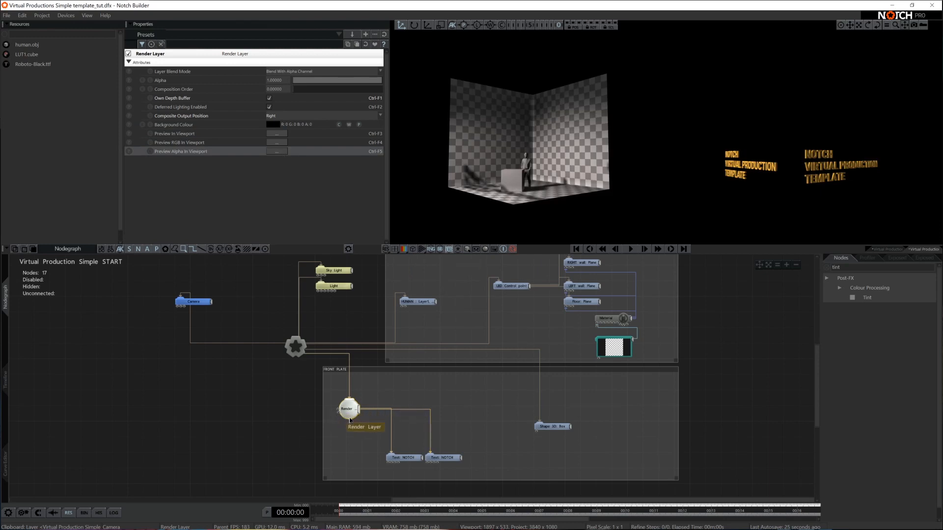
# Step: Move the Light node next to the front plate Render Layer and connect it to that layer's Excluded Lights input
pyautogui.scroll(3, 350, 417)
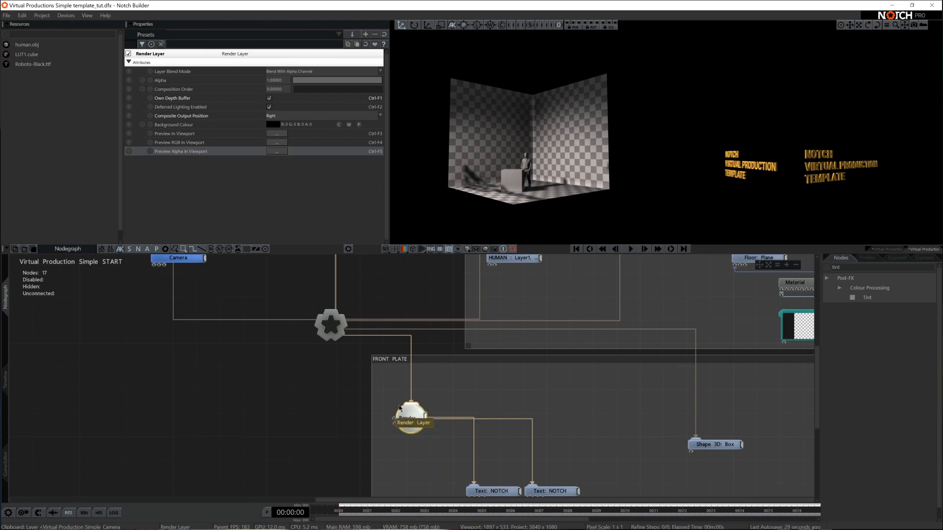
pyautogui.scroll(-2, 412, 391)
pyautogui.moveTo(390, 269); pyautogui.dragTo(319, 411)
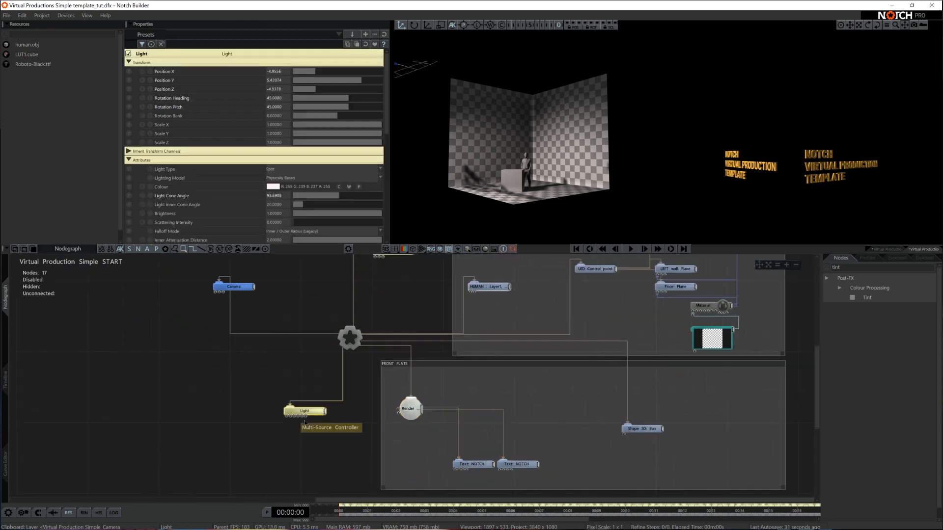
pyautogui.scroll(3, 339, 428)
pyautogui.moveTo(340, 428); pyautogui.dragTo(439, 424, button='middle')
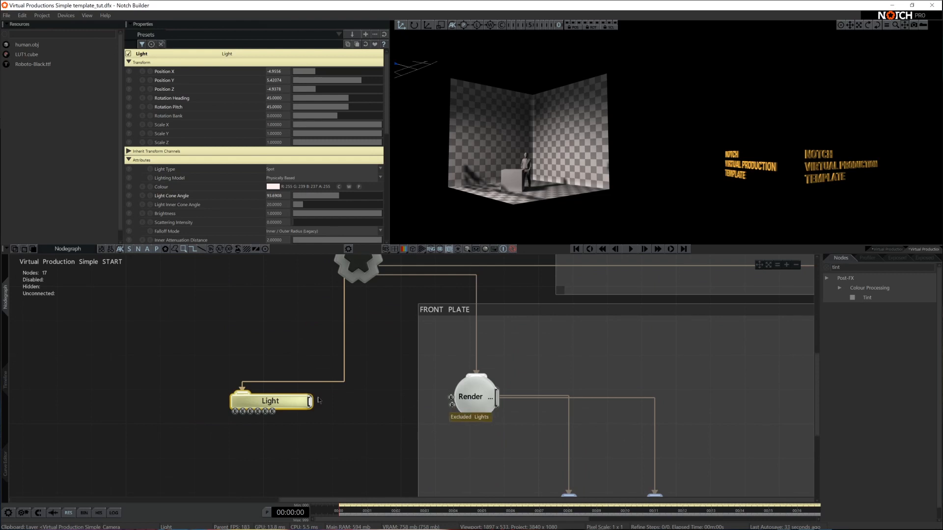
pyautogui.moveTo(310, 402); pyautogui.dragTo(452, 406)
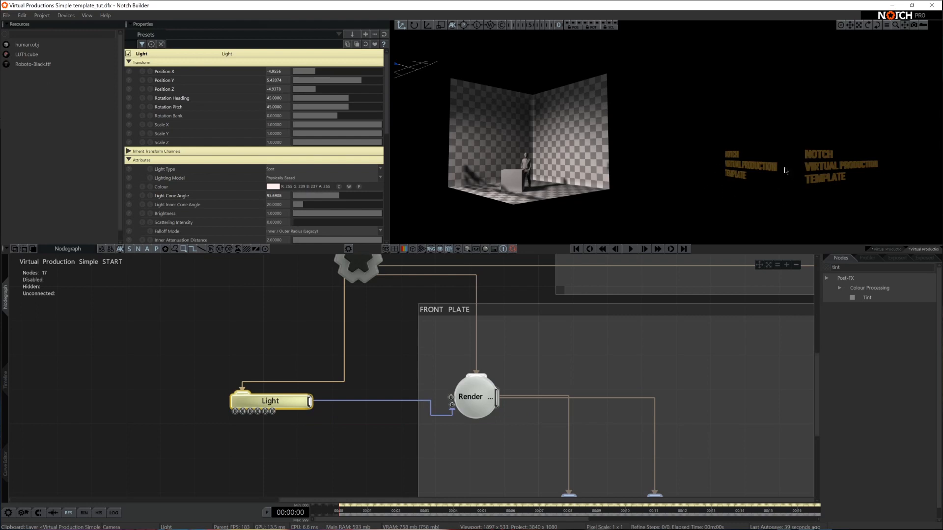
# Step: Disconnect the Light from the front plate Render Layer and move the Light node back below the Sky Light
pyautogui.click(394, 401)
pyautogui.press('Delete')
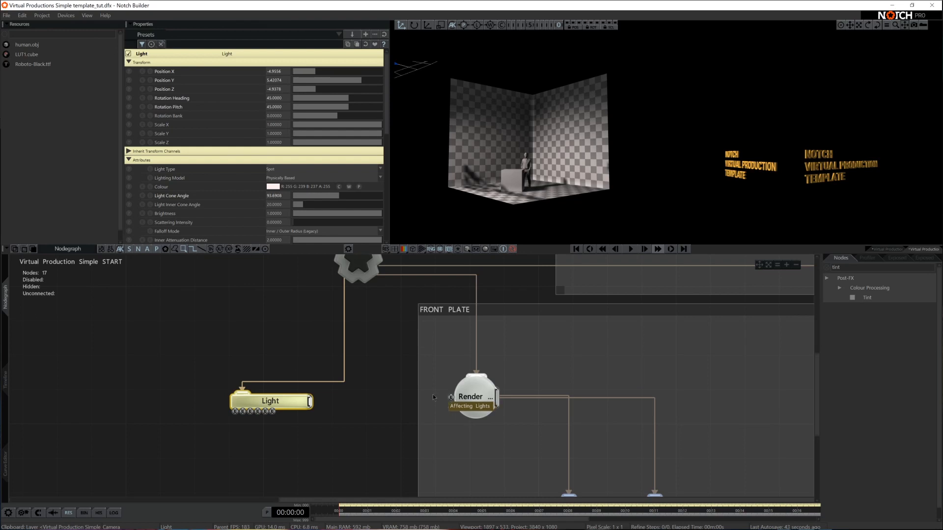
pyautogui.scroll(-2, 415, 378)
pyautogui.moveTo(296, 427); pyautogui.dragTo(425, 271)
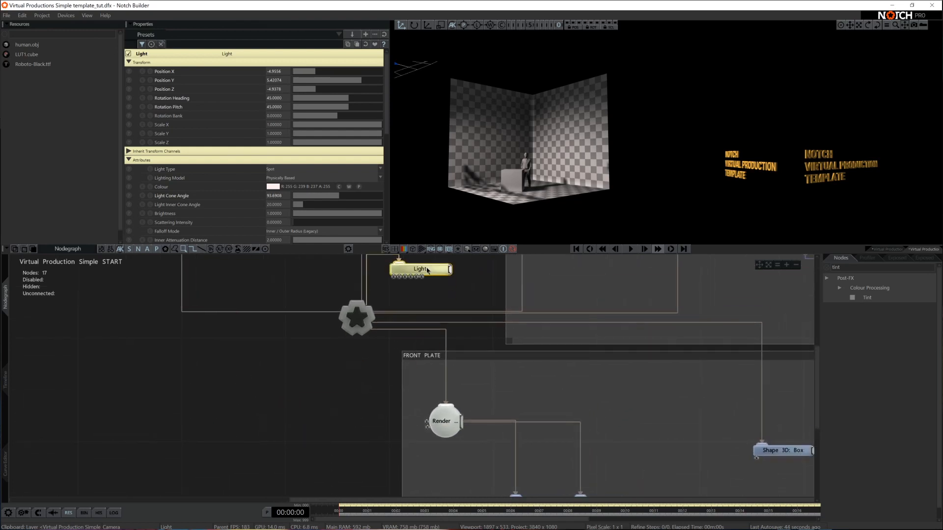
pyautogui.moveTo(432, 370); pyautogui.dragTo(406, 328, button='middle')
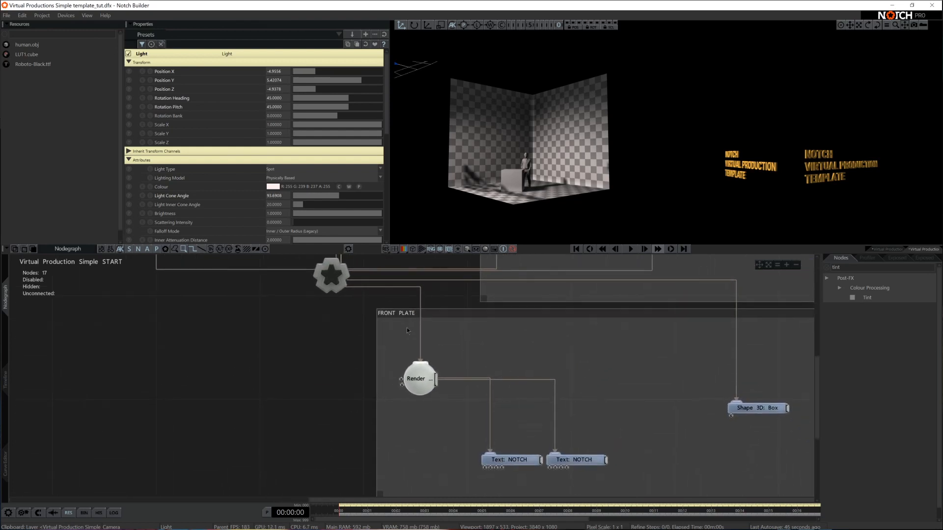
pyautogui.click(426, 385)
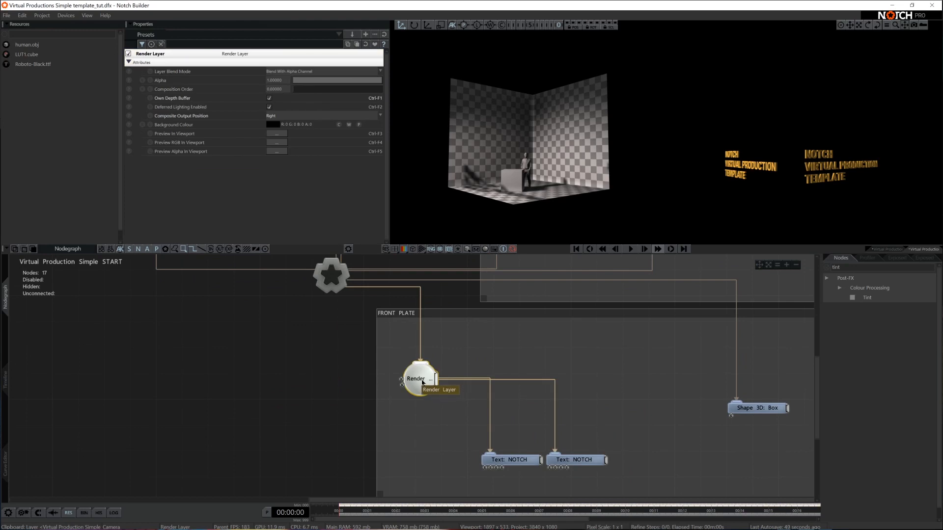
pyautogui.scroll(-2, 481, 349)
pyautogui.click(473, 350)
pyautogui.moveTo(473, 350); pyautogui.dragTo(456, 423, button='middle')
pyautogui.moveTo(431, 308); pyautogui.dragTo(425, 341, button='middle')
pyautogui.moveTo(392, 352); pyautogui.dragTo(391, 319)
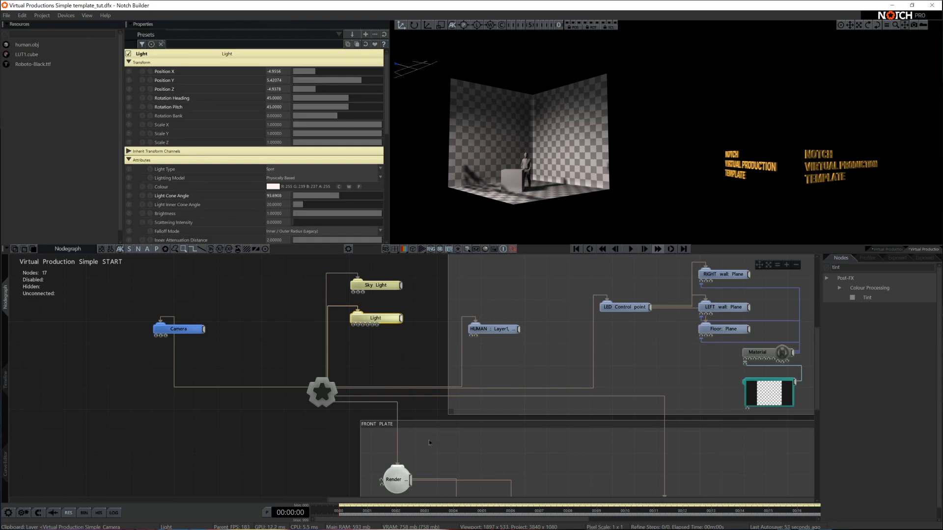
# Step: Add LUT1.cube to the nodegraph as an Apply Colour LUT node, connect it to the Root and place it just below
pyautogui.moveTo(430, 444); pyautogui.dragTo(386, 335, button='middle')
pyautogui.click(252, 361)
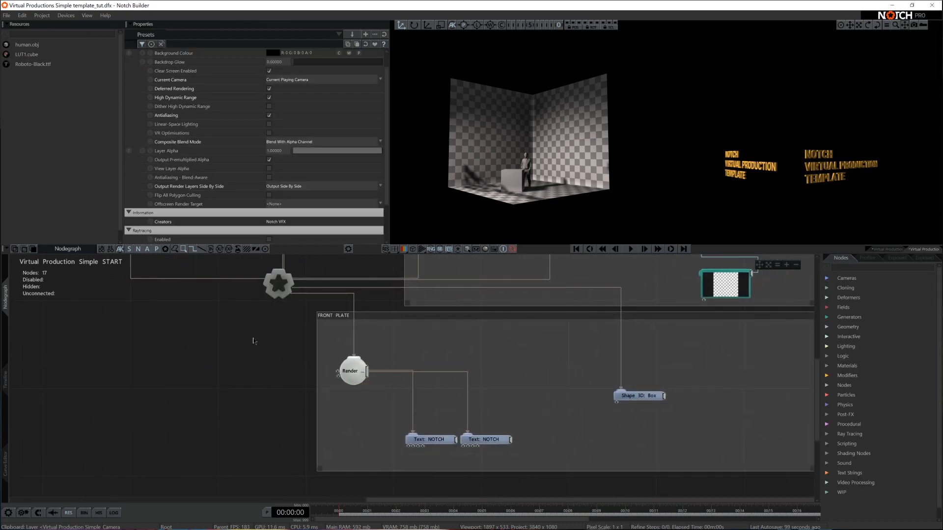
pyautogui.moveTo(28, 58); pyautogui.dragTo(243, 358)
pyautogui.moveTo(278, 296); pyautogui.dragTo(249, 358)
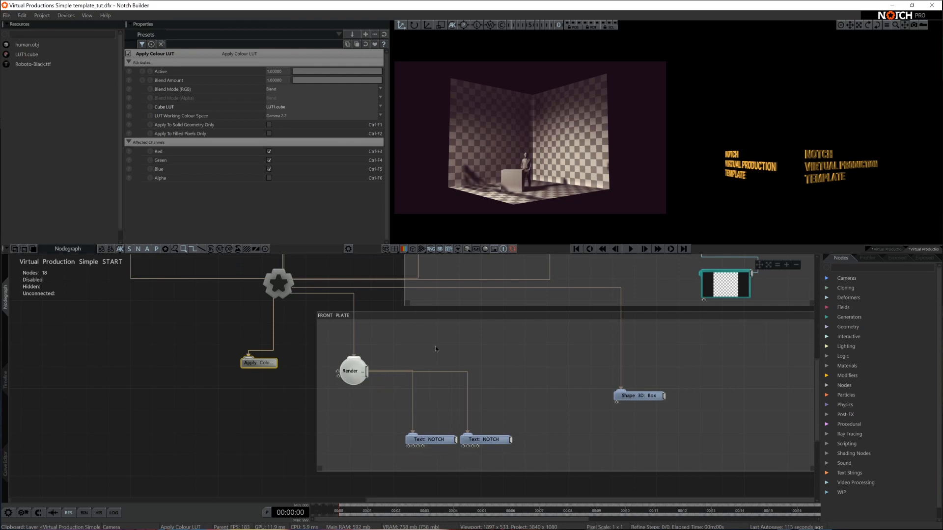
pyautogui.moveTo(246, 369); pyautogui.dragTo(246, 336)
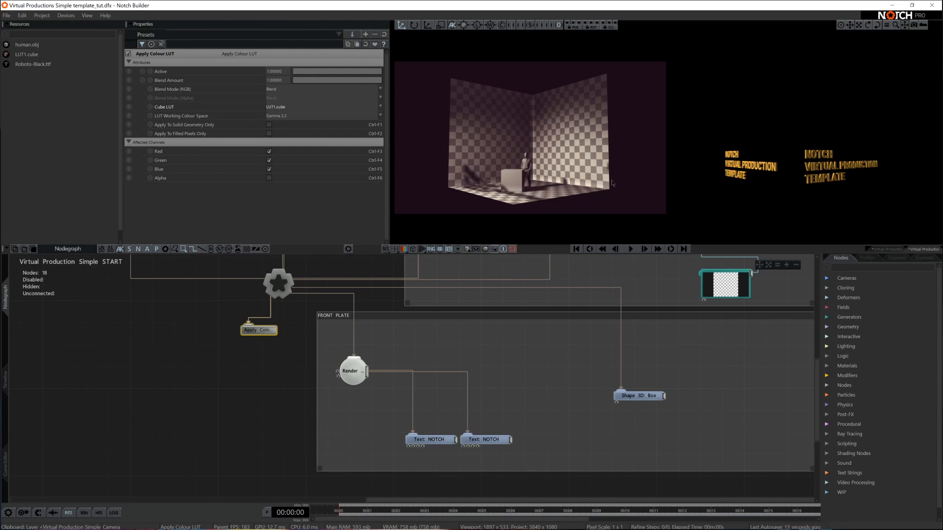
# Step: Duplicate the Apply Colour LUT node into the front plate and connect the copy to the Render Layer's output
pyautogui.click(259, 330)
pyautogui.hotkey('ctrl', 'c')
pyautogui.hotkey('ctrl', 'v')
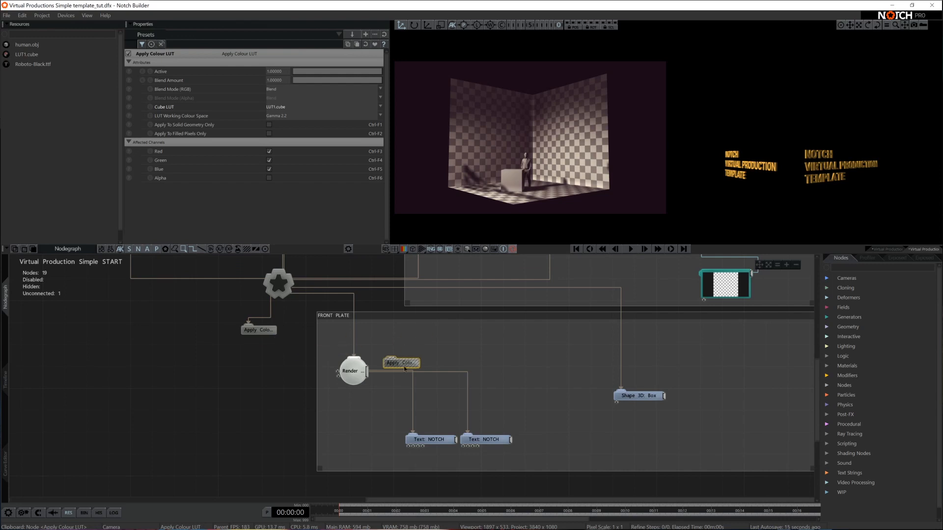
pyautogui.moveTo(369, 374); pyautogui.dragTo(397, 364)
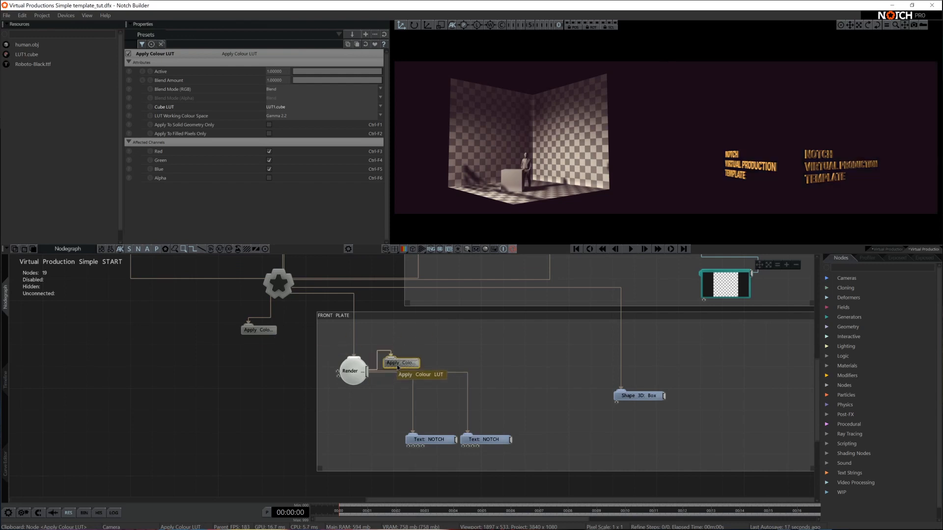
# Step: Set the Root's Output Render Layers Side By Side option to No - Output Composite
pyautogui.click(350, 377)
pyautogui.click(278, 284)
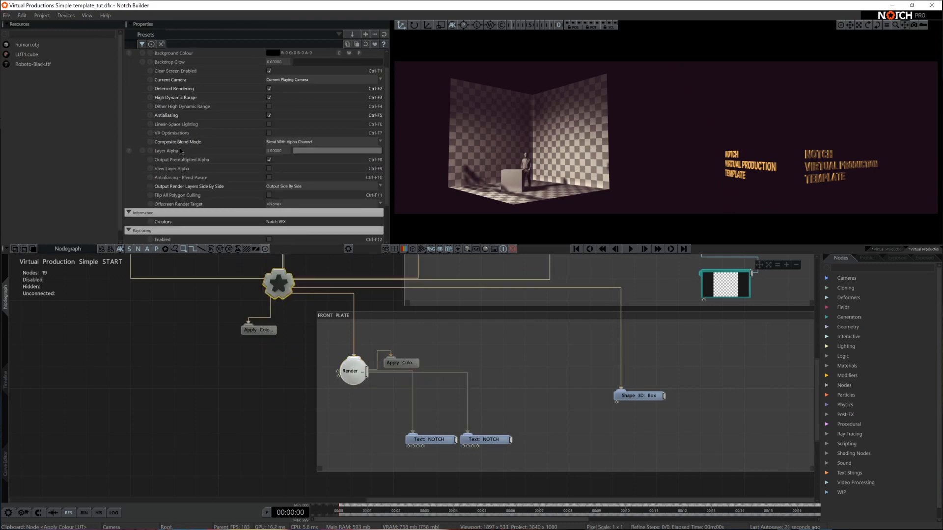
pyautogui.click(289, 192)
pyautogui.click(308, 197)
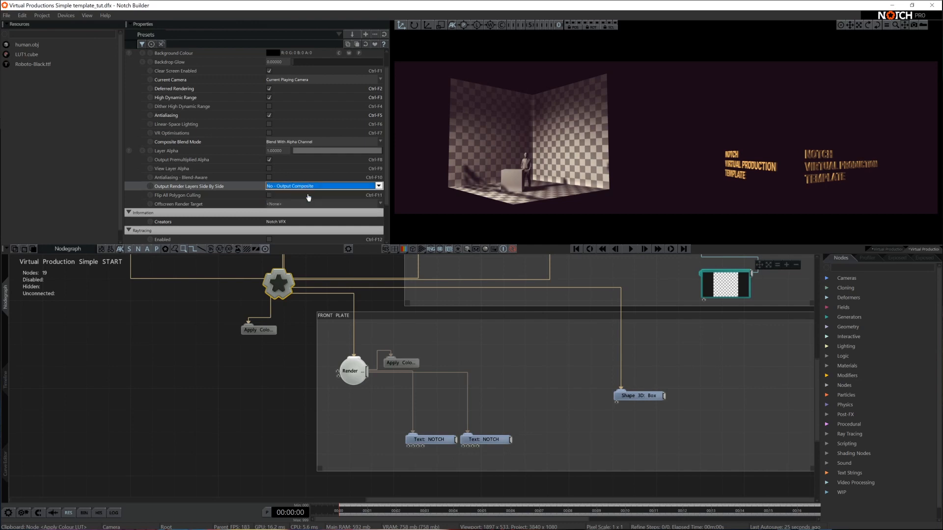
# Step: Enable Apply To Solid Geometry Only and Apply To Filled Pixels Only on the front plate's Apply Colour LUT node
pyautogui.click(409, 364)
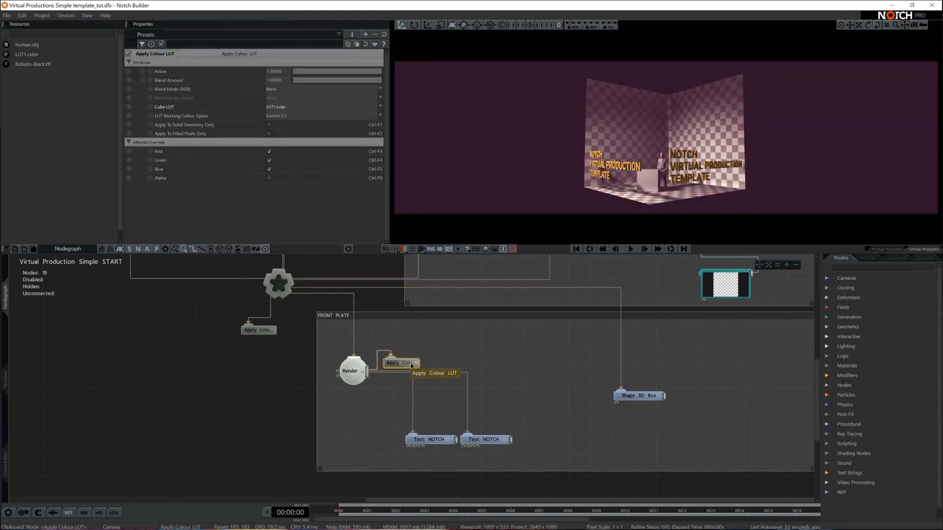
pyautogui.press('d')
pyautogui.press('d')
pyautogui.click(269, 125)
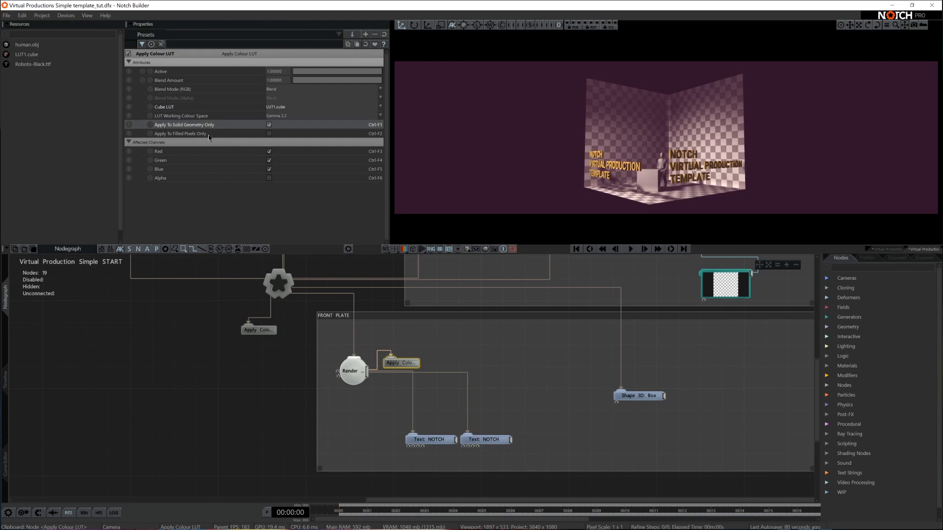
pyautogui.click(269, 134)
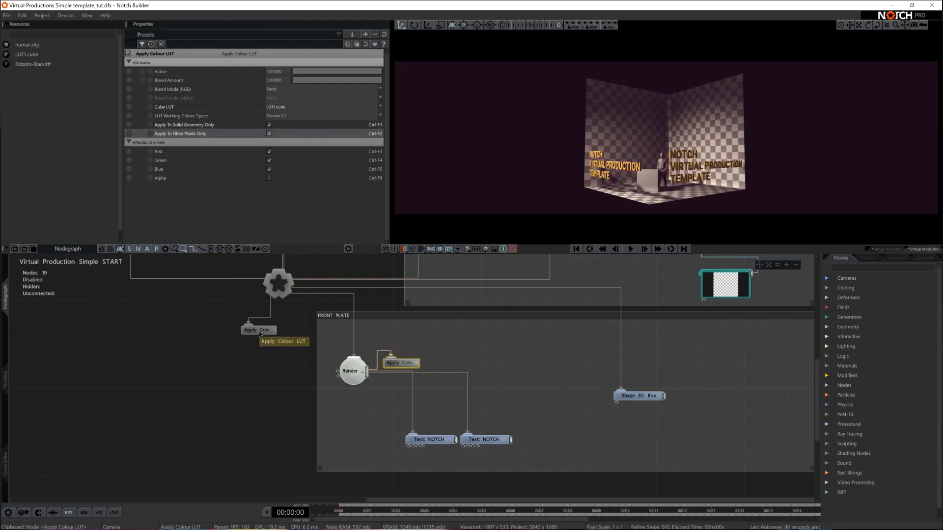
pyautogui.click(355, 372)
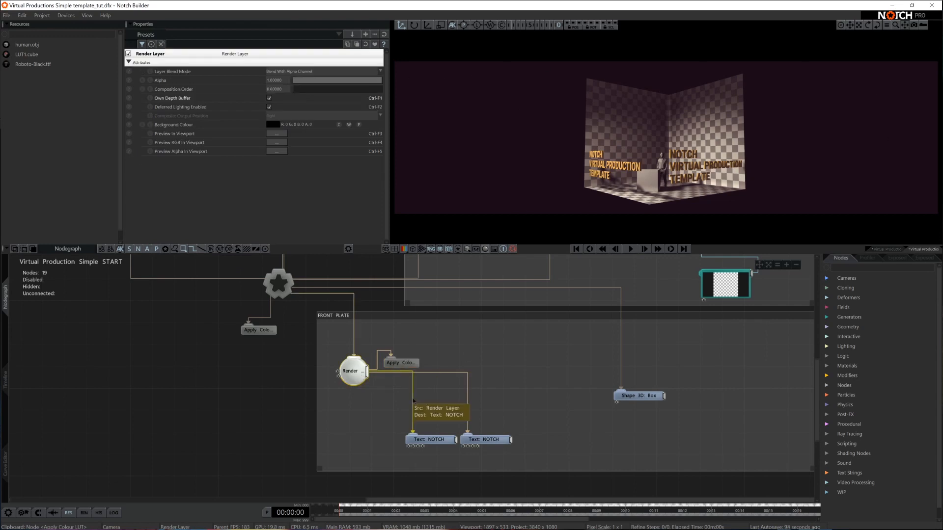
pyautogui.click(404, 364)
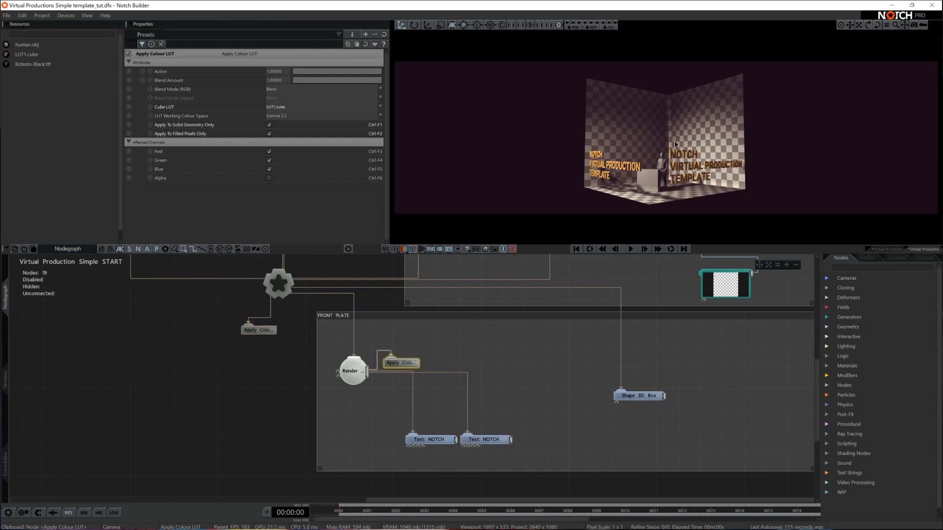
# Step: Set the Root's Output Render Layers Side By Side option back to Output Side By Side
pyautogui.click(278, 284)
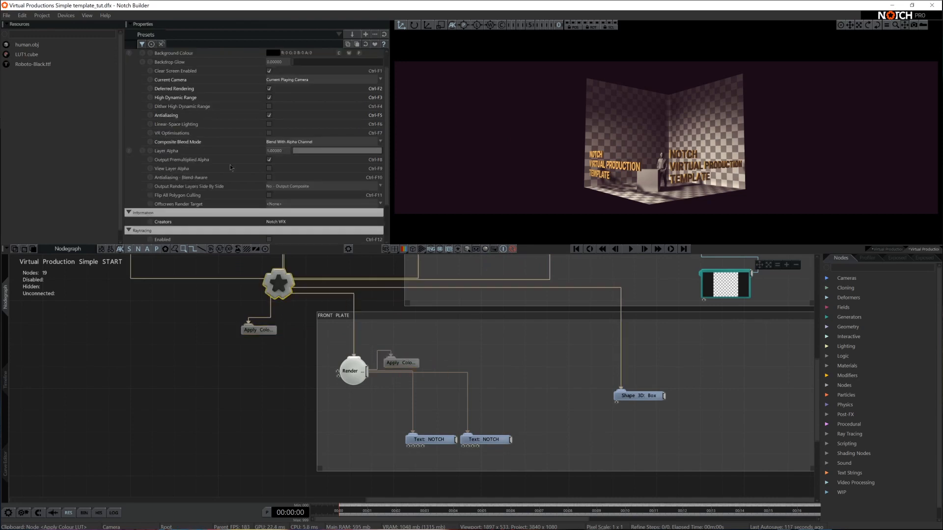
pyautogui.click(287, 186)
pyautogui.click(304, 198)
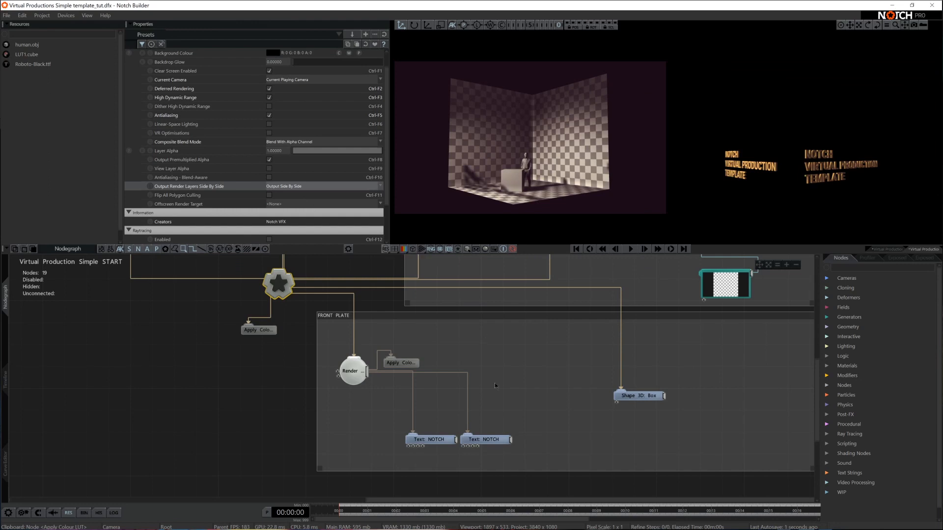
# Step: Add a Select Render Layer For Child Nodes node to the front plate and connect it to the Root
pyautogui.click(486, 368)
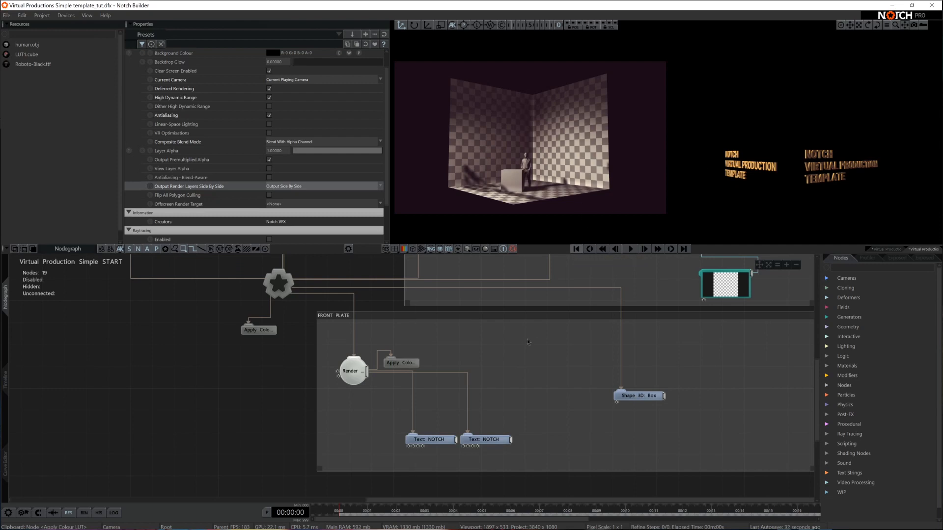
pyautogui.write('sele')
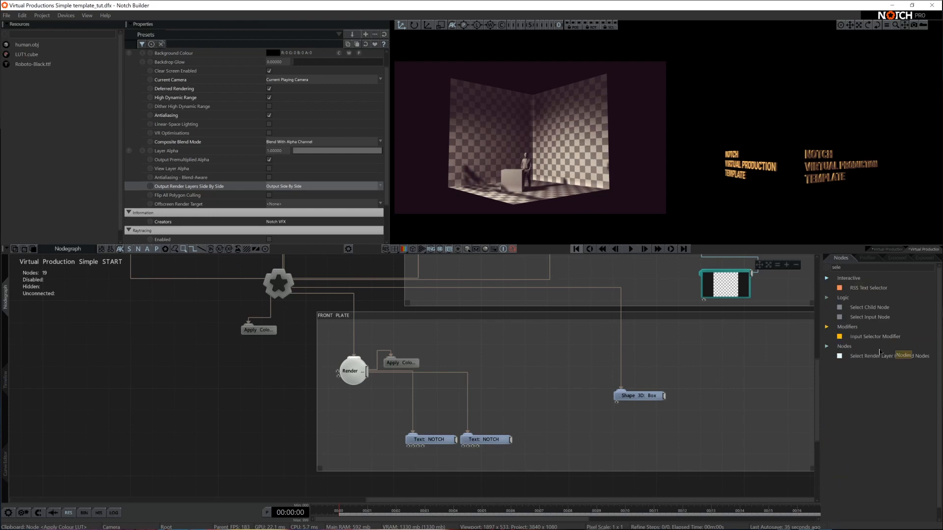
pyautogui.moveTo(918, 359); pyautogui.dragTo(461, 342)
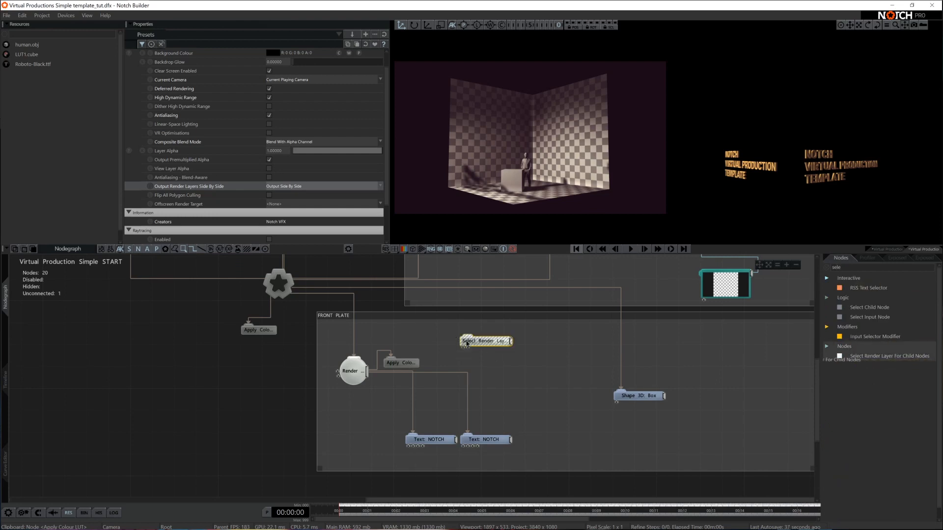
pyautogui.moveTo(285, 287); pyautogui.dragTo(485, 351)
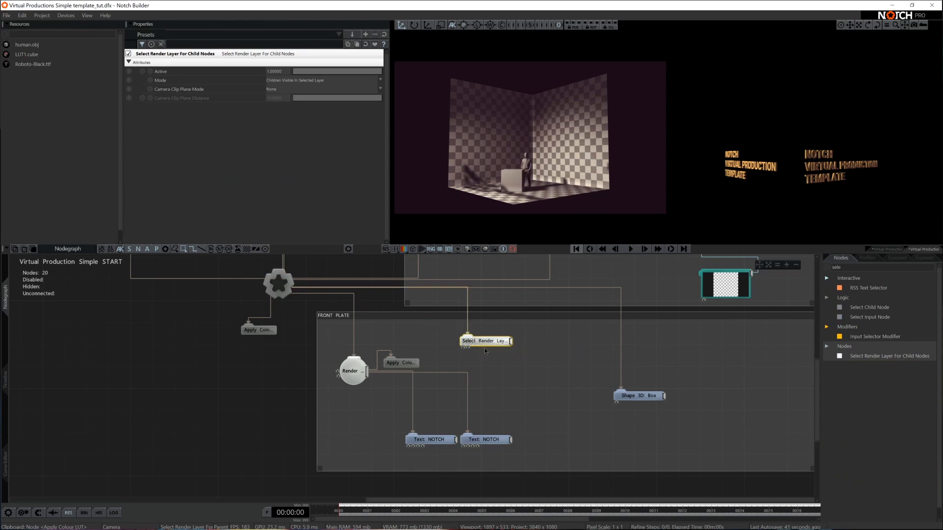
# Step: Reparent the Shape 3D box under the Select Render Layer node and connect the front plate Render Layer to that node's Render Layer input
pyautogui.click(639, 397)
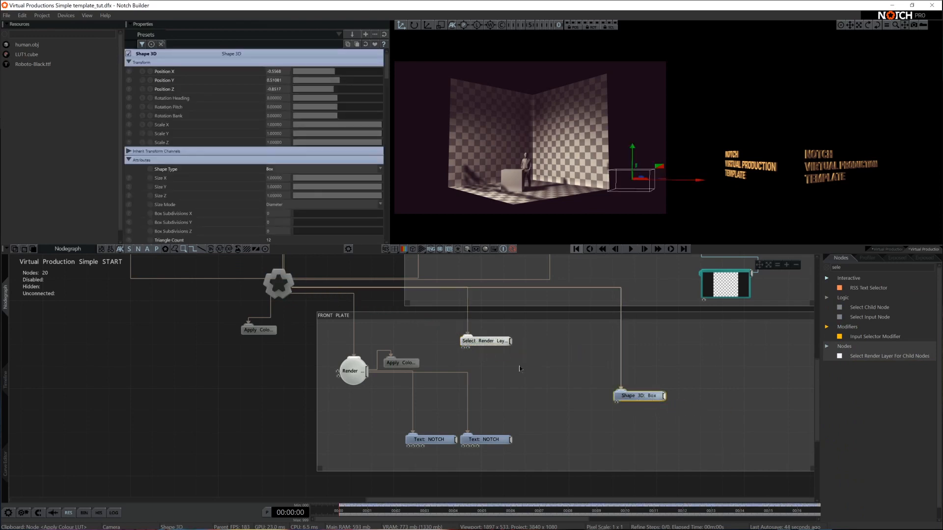
pyautogui.moveTo(511, 340); pyautogui.dragTo(541, 352)
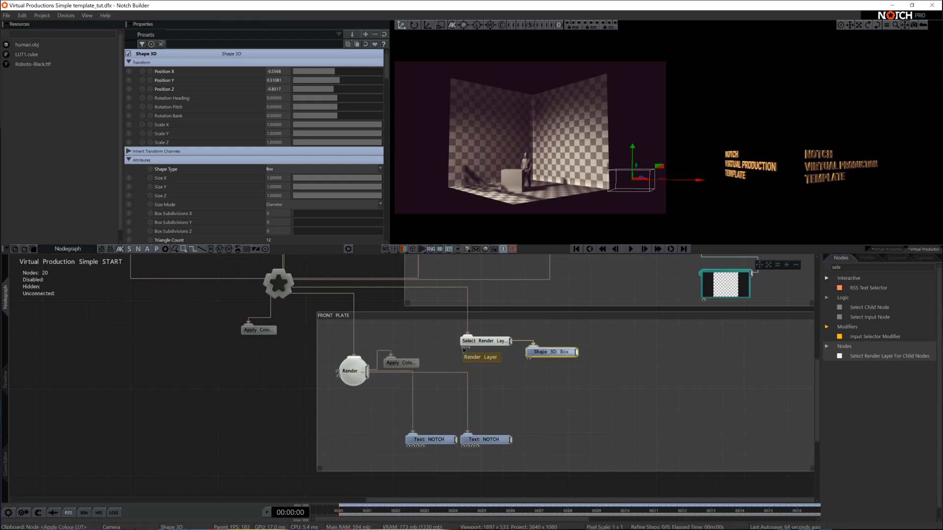
pyautogui.moveTo(463, 350); pyautogui.dragTo(366, 373)
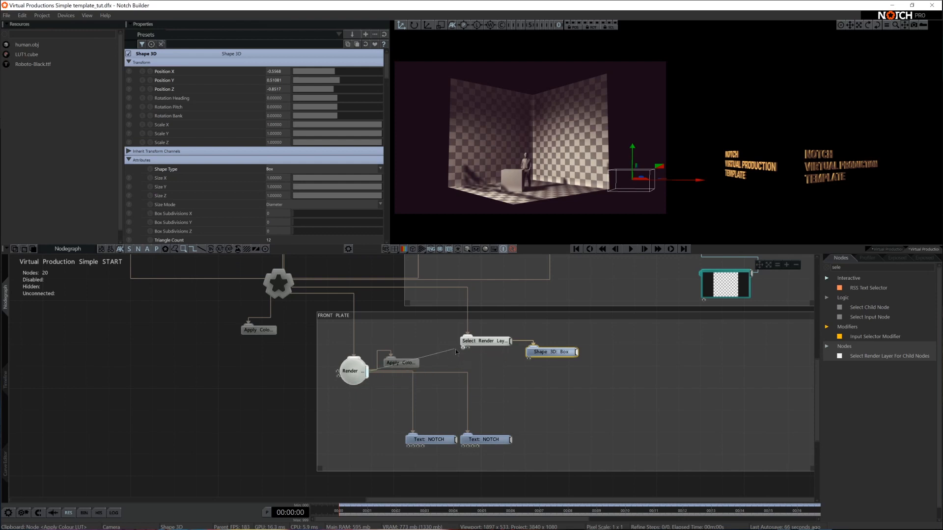
pyautogui.click(484, 341)
pyautogui.click(539, 352)
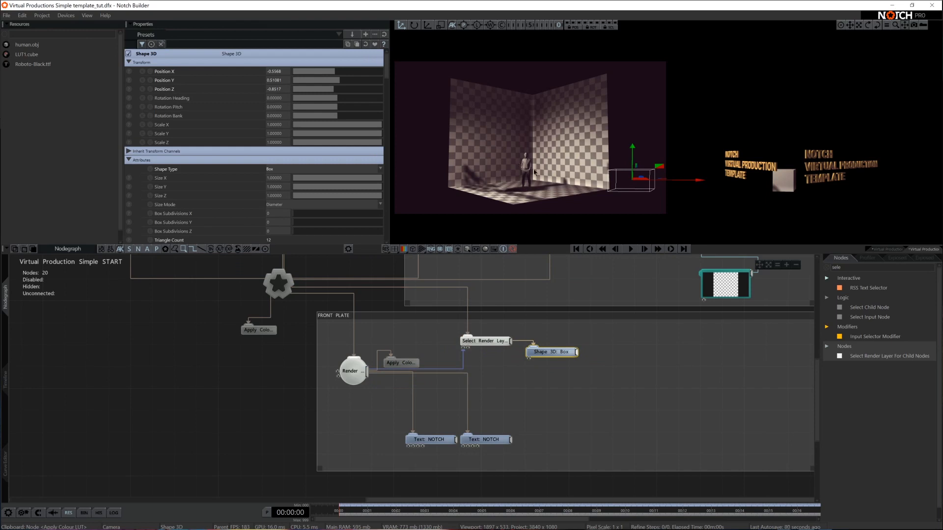
# Step: Test the Select Render Layer node by switching its Active value between 0 and 1, ending at 1
pyautogui.click(483, 341)
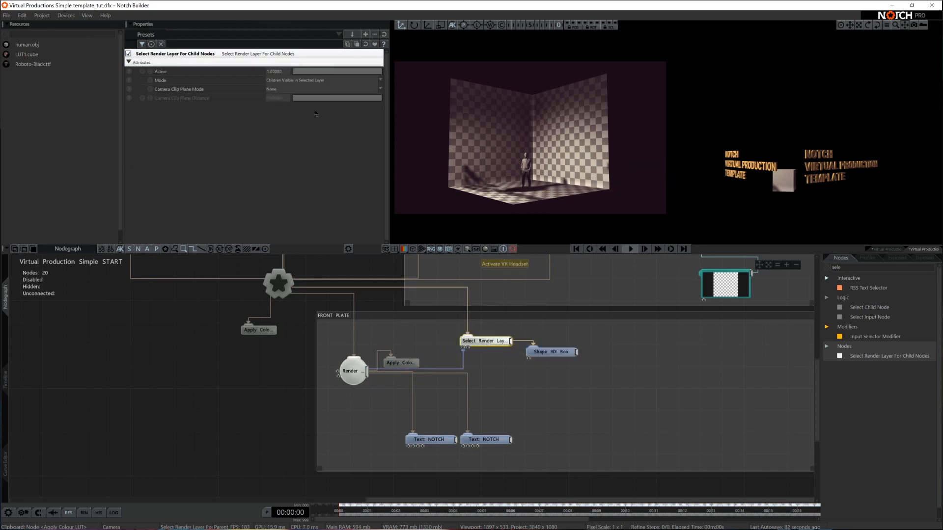
pyautogui.moveTo(370, 74); pyautogui.dragTo(386, 301)
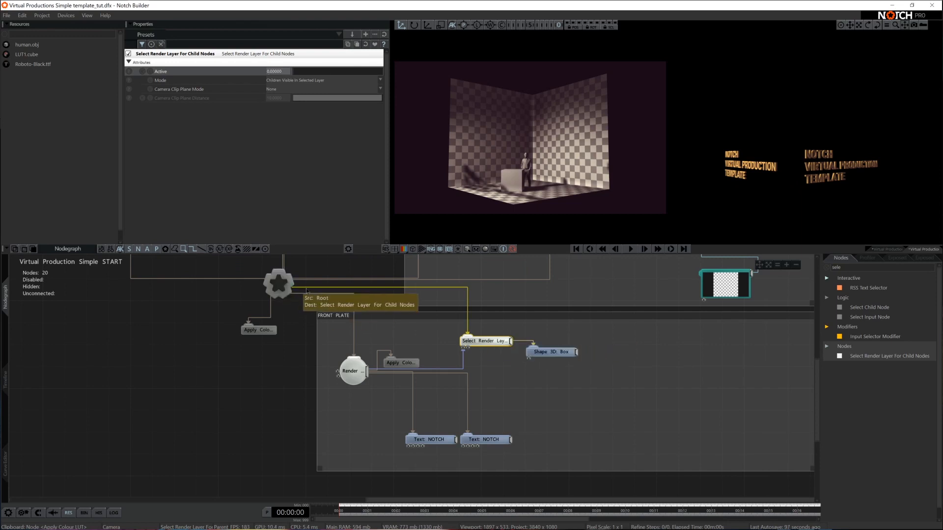
pyautogui.click(565, 357)
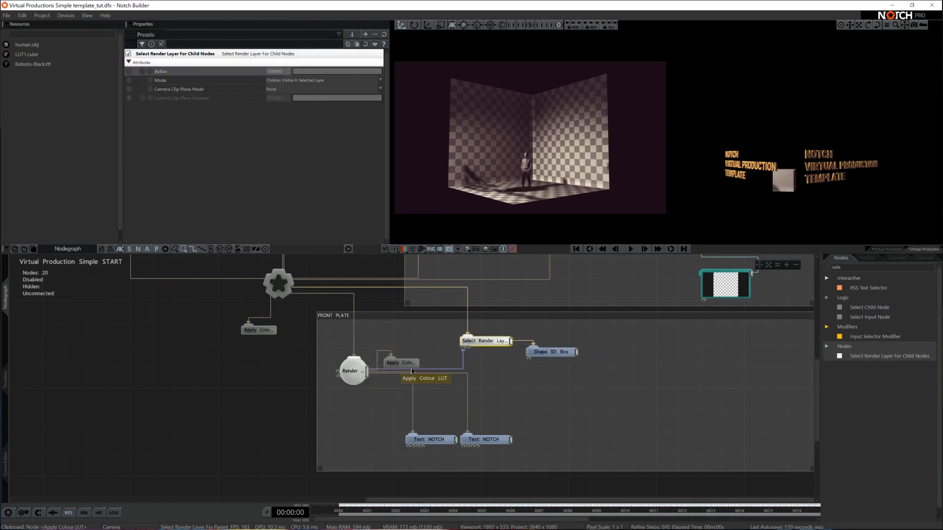
pyautogui.click(547, 356)
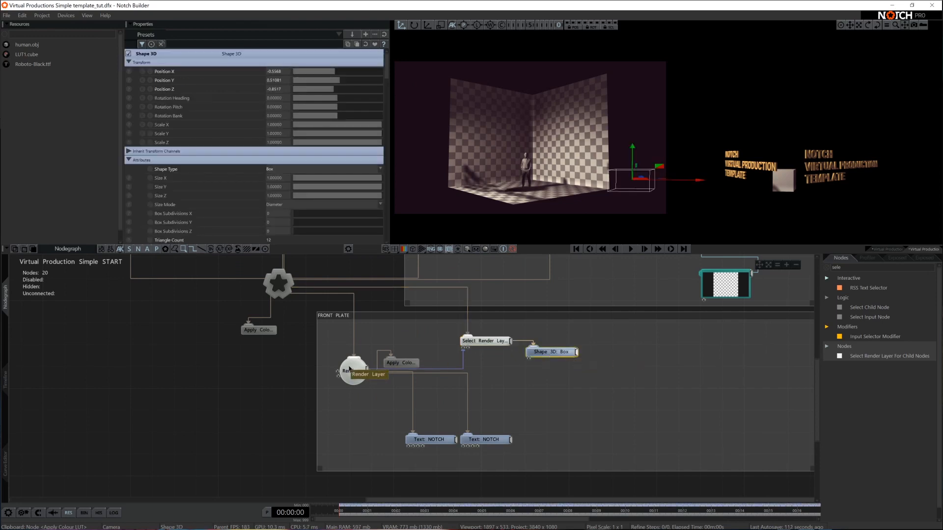
pyautogui.click(483, 340)
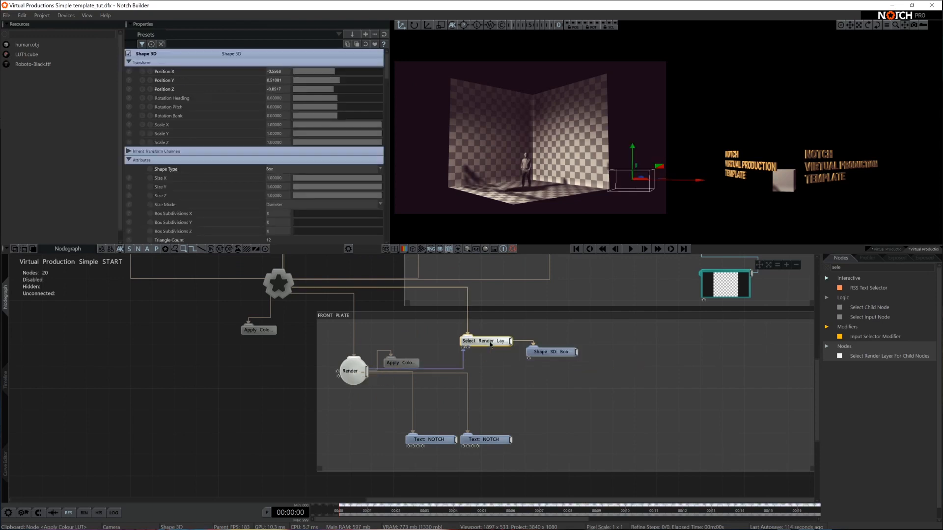
pyautogui.moveTo(314, 75); pyautogui.dragTo(258, 75)
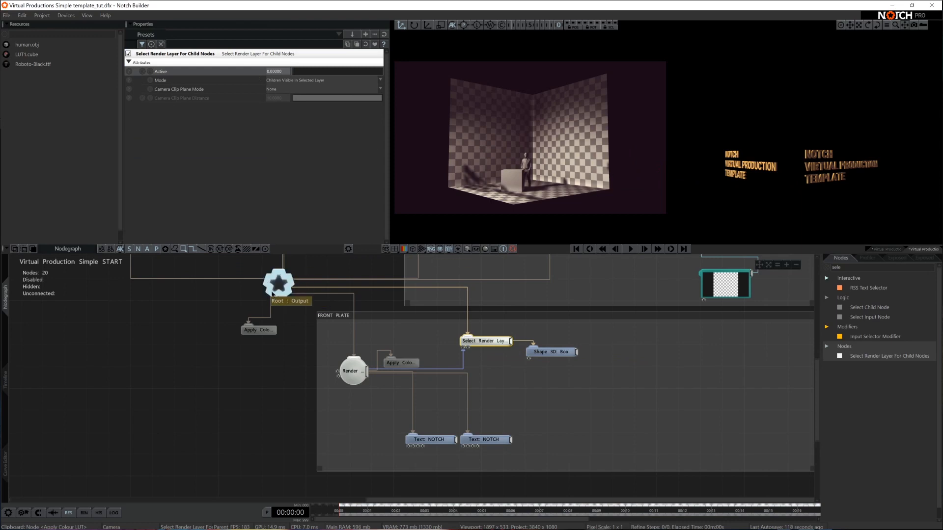
pyautogui.moveTo(402, 80); pyautogui.dragTo(412, 81)
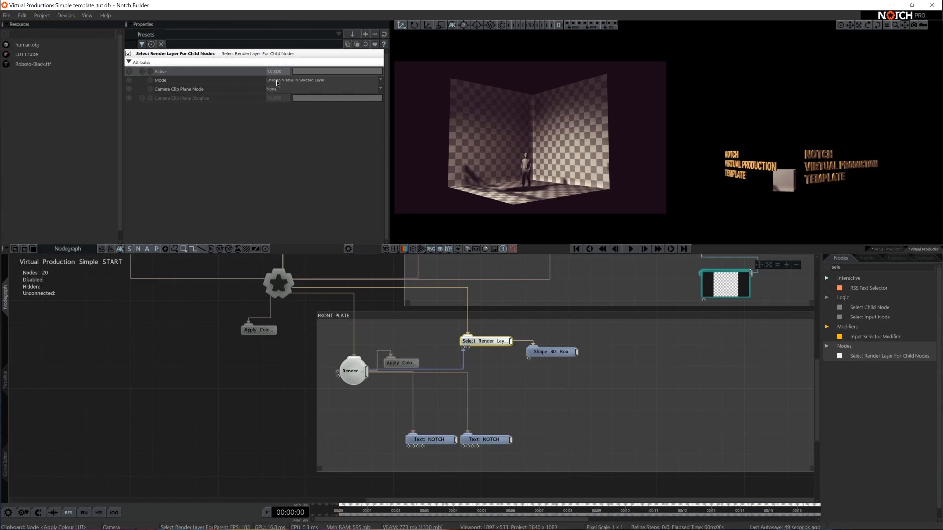
# Step: Test the Select Render Layer node's Children Visible In Both Layers mode, and return it to Children Visible In Selected Layer
pyautogui.click(322, 80)
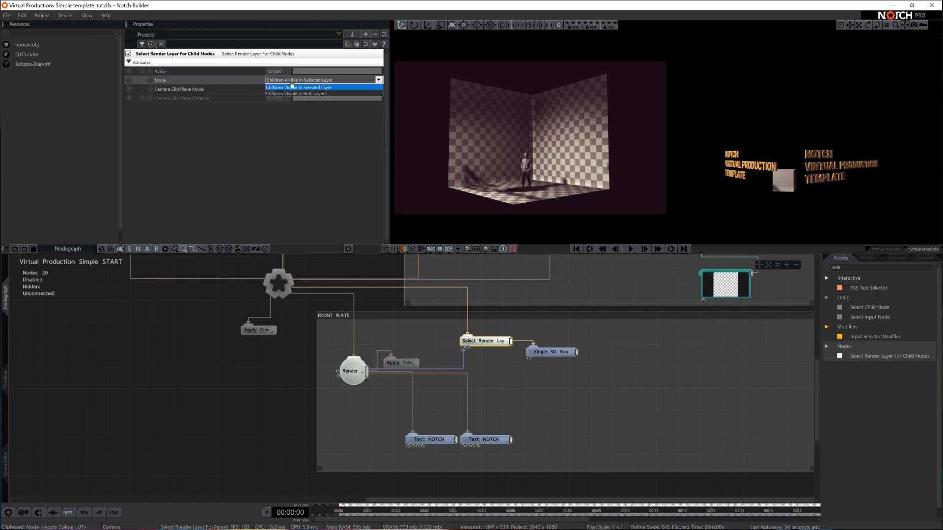
pyautogui.click(297, 95)
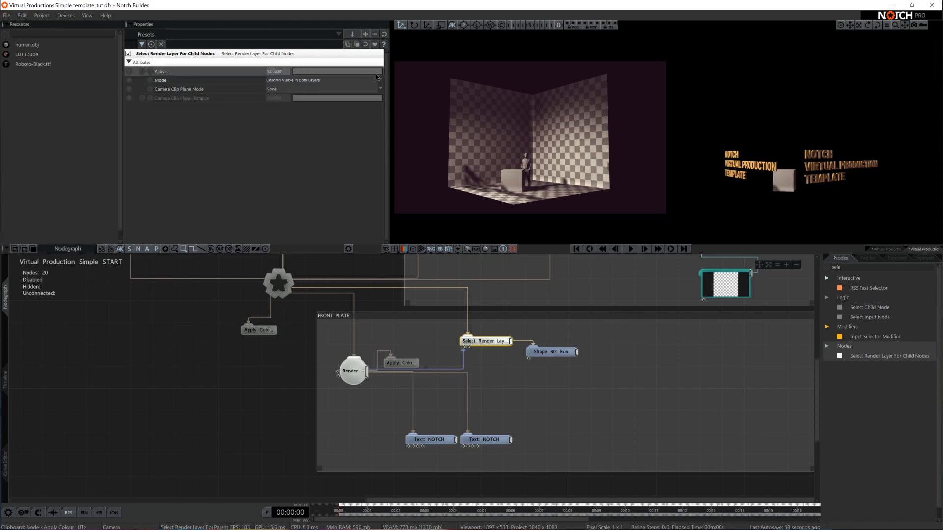
pyautogui.click(312, 83)
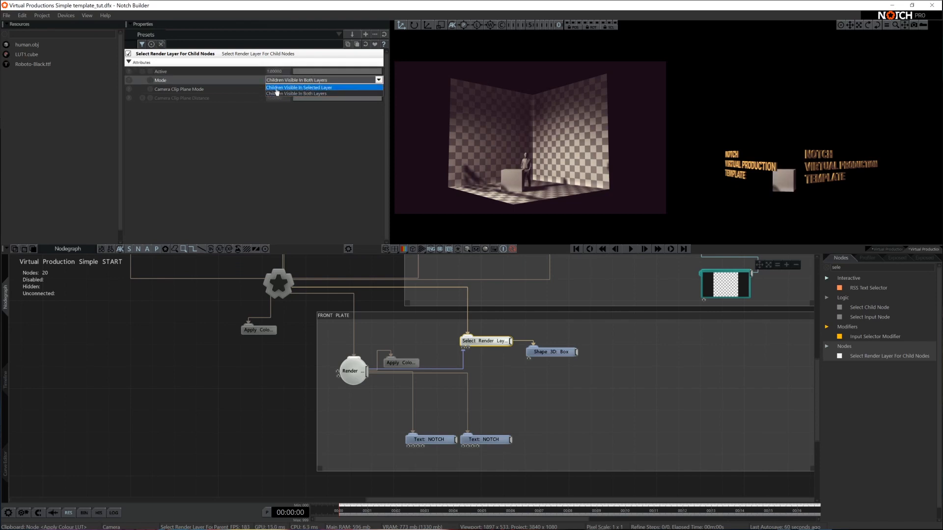
pyautogui.click(318, 88)
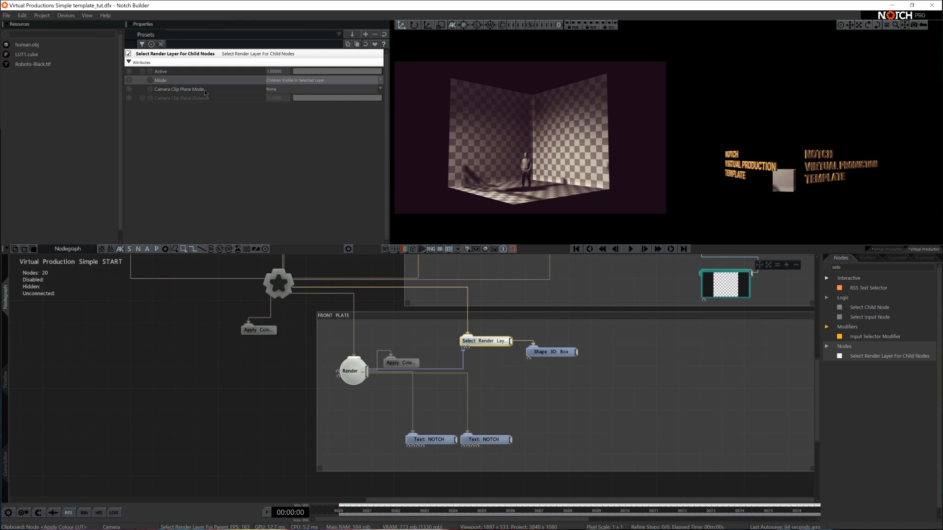
# Step: Set the Select Render Layer node's Camera Clip Plane Mode to In Front and its Camera Clip Plane Distance to about 11.8
pyautogui.click(285, 90)
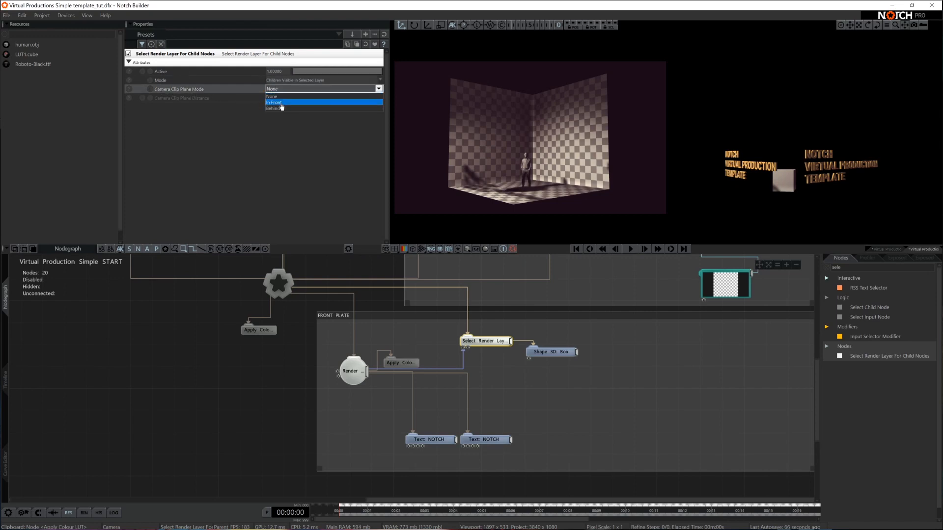
pyautogui.click(280, 102)
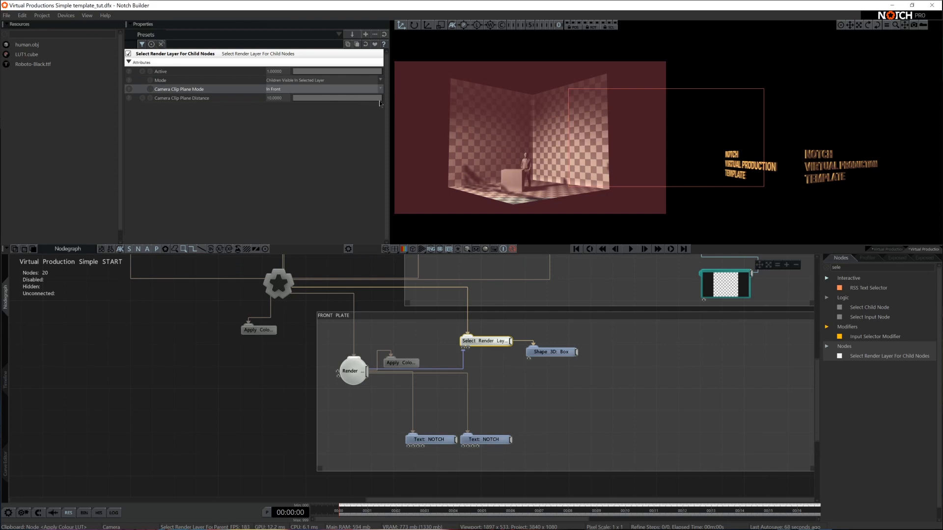
pyautogui.moveTo(379, 101)
pyautogui.mouseDown()
pyautogui.moveTo(325, 103)
pyautogui.moveTo(408, 103)
pyautogui.moveTo(352, 104)
pyautogui.moveTo(397, 103)
pyautogui.mouseUp()
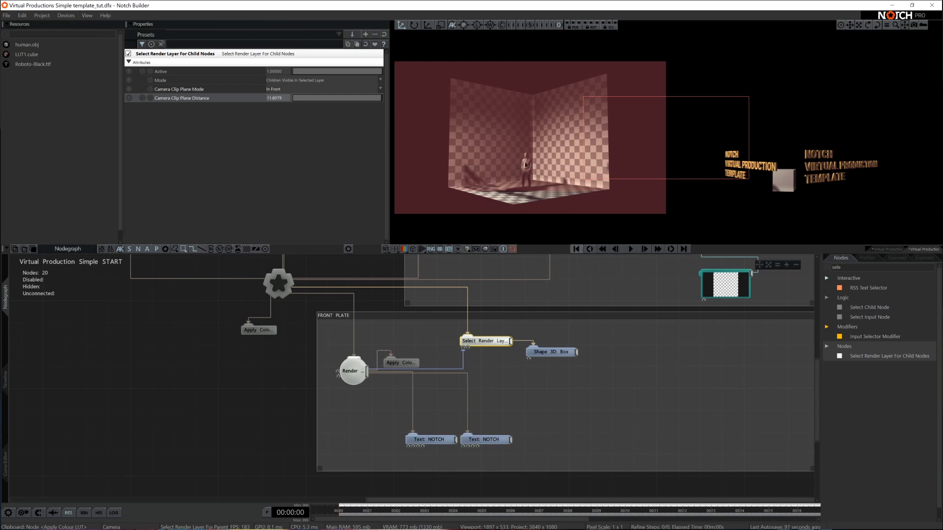
# Step: Add a Null node to the front plate and parent it under the Select Render Layer node
pyautogui.click(854, 266)
pyautogui.write('null')
pyautogui.moveTo(854, 297); pyautogui.dragTo(574, 406)
pyautogui.moveTo(511, 342); pyautogui.dragTo(627, 374)
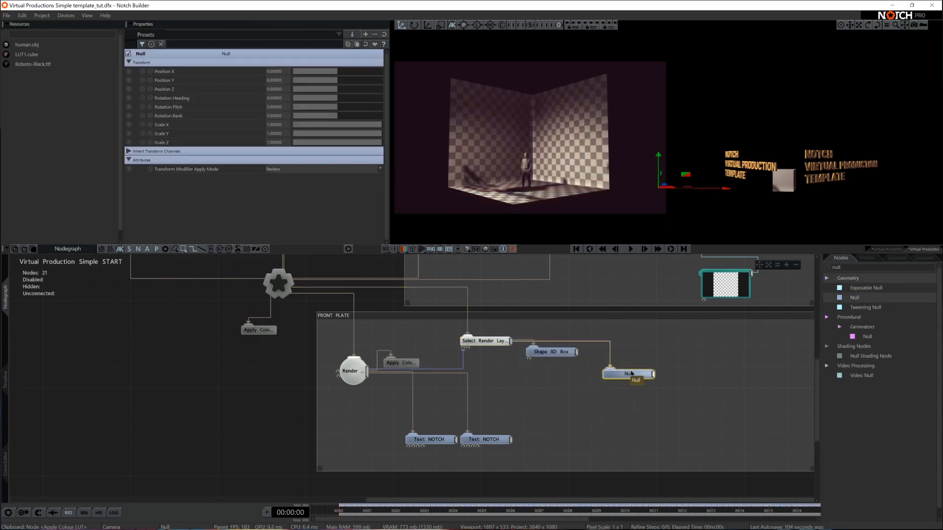
# Step: Add a Shape 3D sphere under the Null and offset it upward and sideways from the Null's centre
pyautogui.click(861, 268)
pyautogui.write('shape')
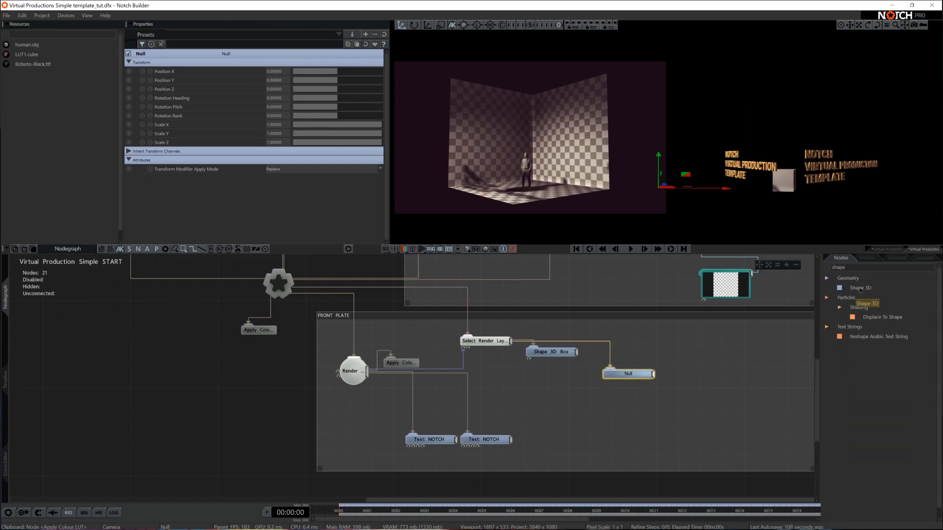
pyautogui.moveTo(860, 288); pyautogui.dragTo(686, 386)
pyautogui.moveTo(660, 166); pyautogui.dragTo(661, 141)
pyautogui.moveTo(339, 89); pyautogui.dragTo(332, 90)
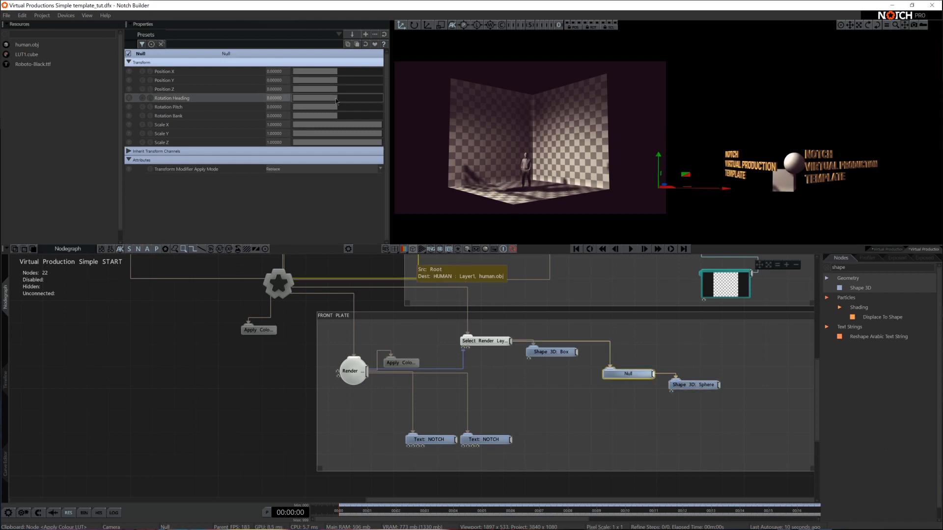
# Step: Test-rotate the Null's heading and attach a Continuous Modifier to its Rotation Heading
pyautogui.moveTo(334, 98); pyautogui.dragTo(363, 98)
pyautogui.click(875, 271)
pyautogui.write('com')
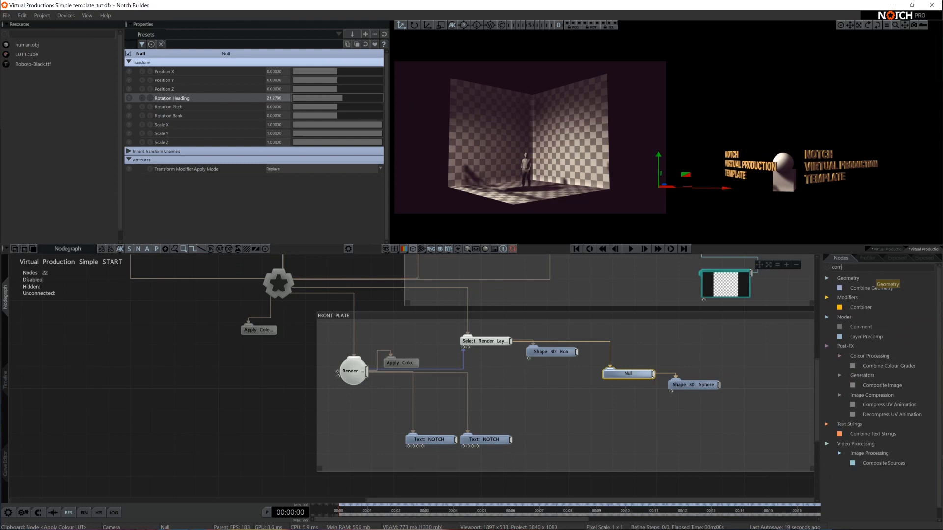
pyautogui.press('BackSpace')
pyautogui.write('ntin')
pyautogui.moveTo(864, 289); pyautogui.dragTo(275, 98)
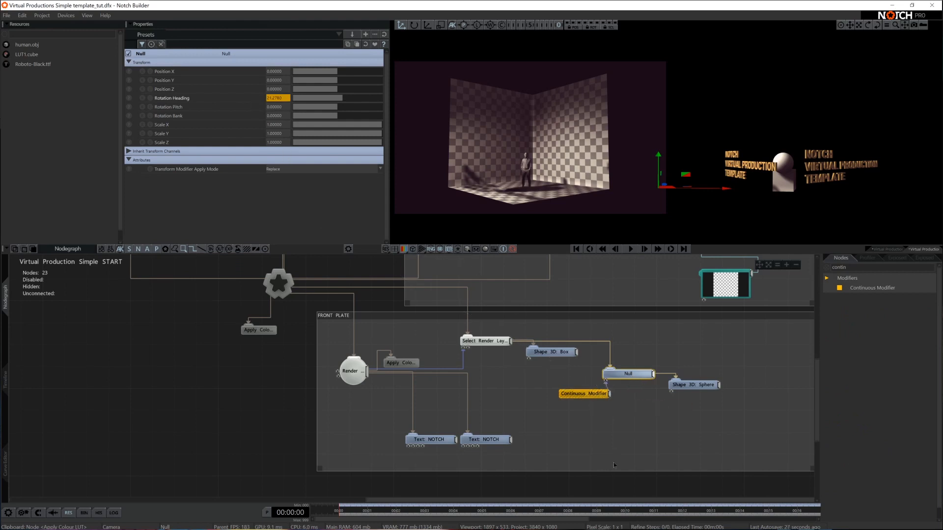
# Step: Set the Continuous Modifier's Speed to 15
pyautogui.click(584, 394)
pyautogui.doubleClick(283, 79)
pyautogui.write('15')
pyautogui.press('Return')
# Step: Play the timeline to orbit the sphere and fine-tune the Select Render Layer node's Camera Clip Plane Distance to about 11.9
pyautogui.press('space')
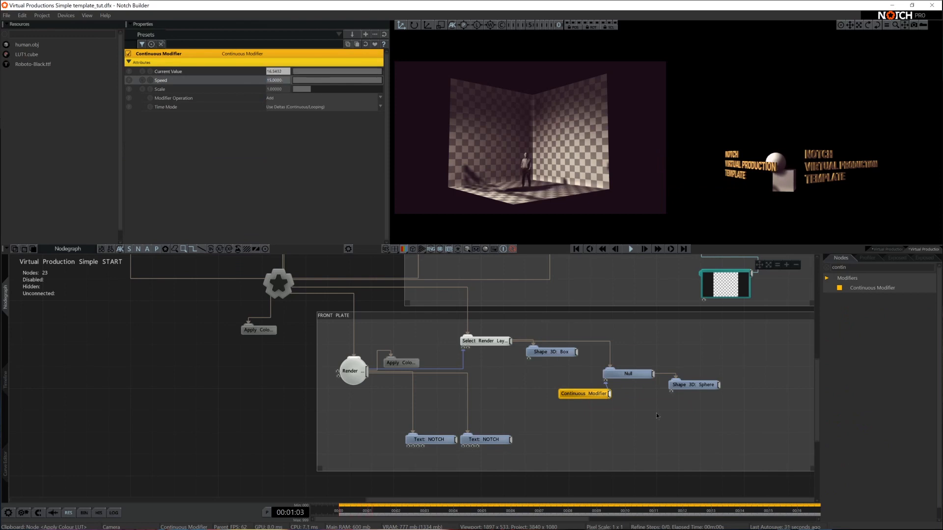
pyautogui.click(484, 341)
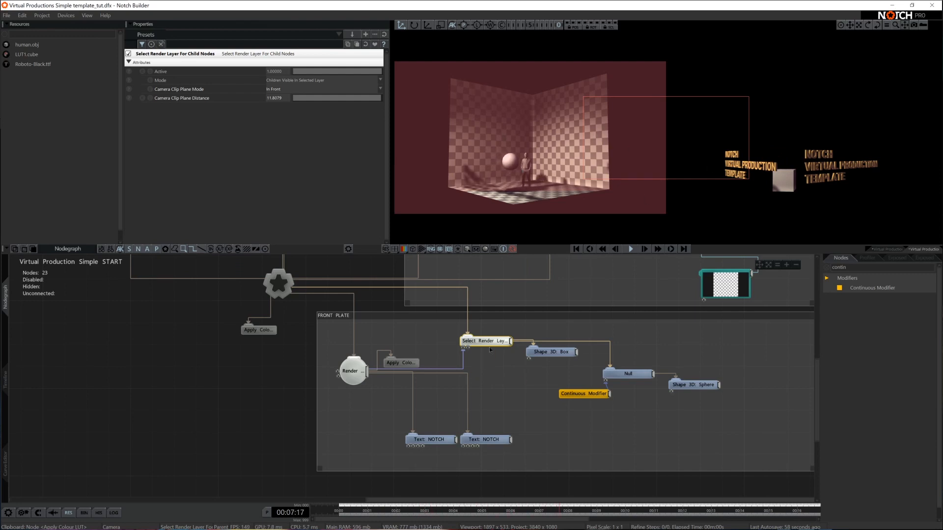
pyautogui.moveTo(382, 99)
pyautogui.mouseDown()
pyautogui.moveTo(373, 102)
pyautogui.moveTo(390, 102)
pyautogui.mouseUp()
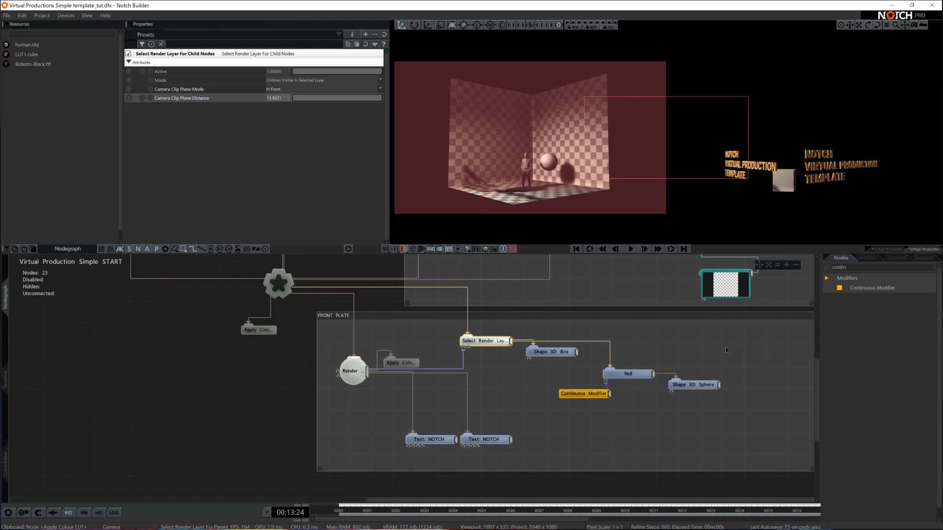
# Step: Disable the Null, sphere and Continuous Modifier nodes, move them aside, and set the Select Render Layer's Camera Clip Plane Mode to None
pyautogui.moveTo(735, 353); pyautogui.dragTo(582, 411)
pyautogui.press('d')
pyautogui.moveTo(618, 373)
pyautogui.mouseDown()
pyautogui.moveTo(661, 351)
pyautogui.moveTo(651, 340)
pyautogui.mouseUp()
pyautogui.click(483, 341)
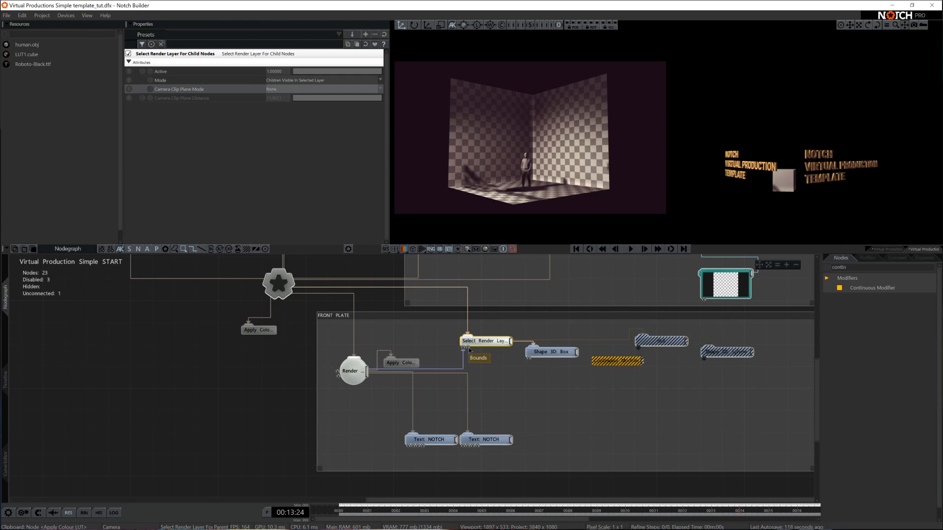
# Step: Add a Bounding Box node to the front plate and connect it to the Select Render Layer node's Bounds input
pyautogui.click(857, 269)
pyautogui.write('bound')
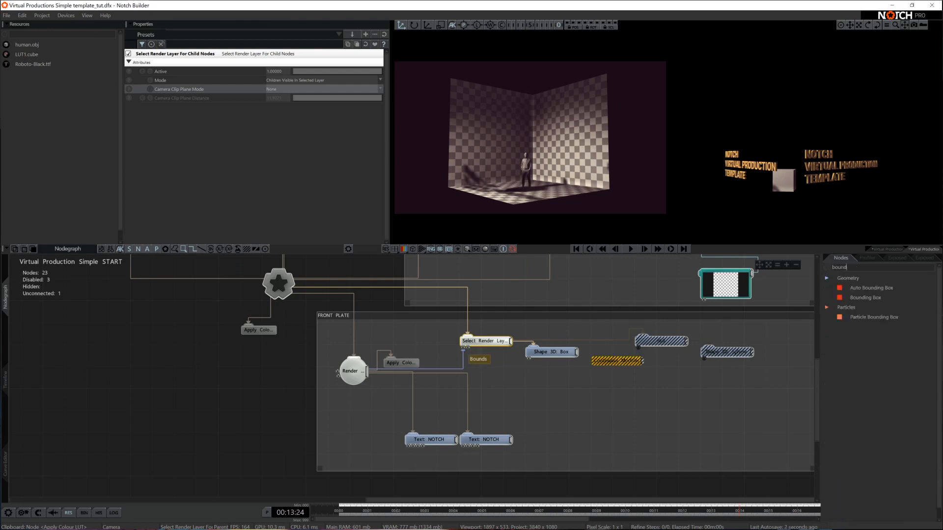
pyautogui.moveTo(864, 298); pyautogui.dragTo(529, 353)
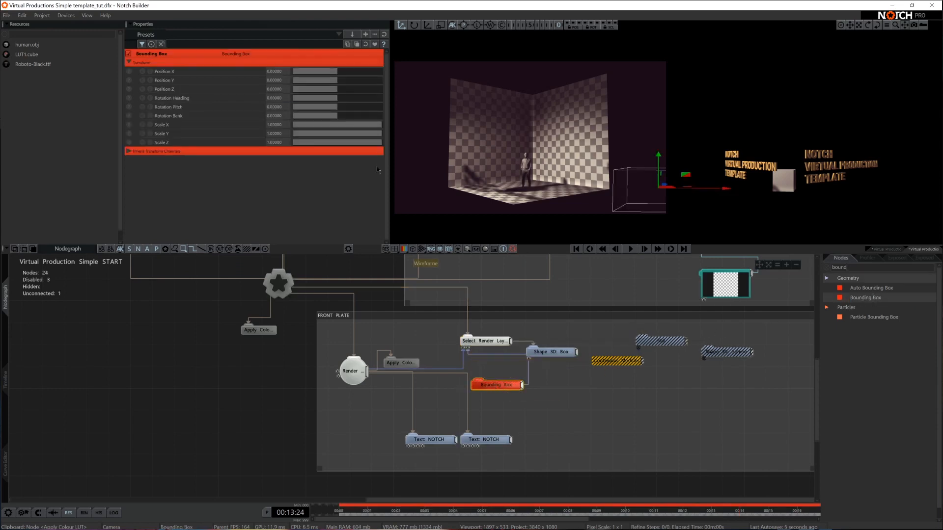
pyautogui.moveTo(332, 85); pyautogui.dragTo(337, 104)
pyautogui.click(315, 332)
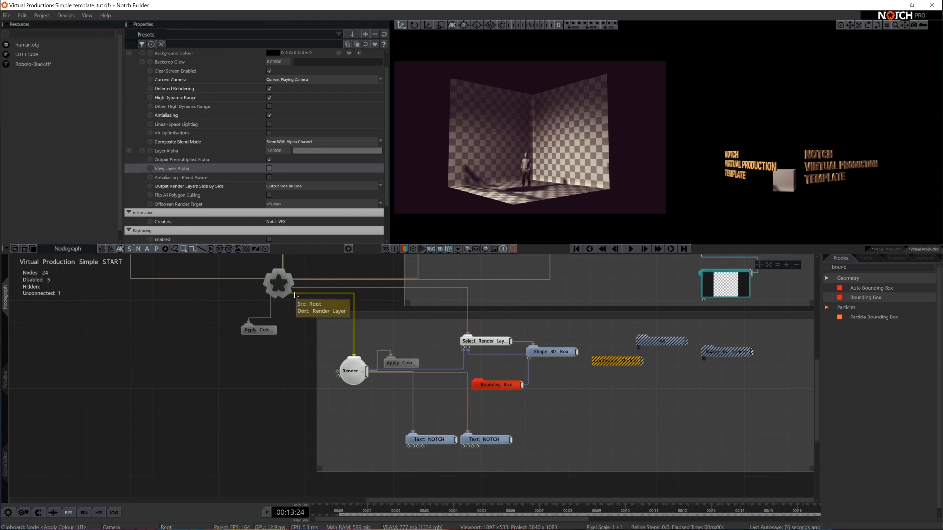
# Step: Set the Root's Composite Blend Mode to Blend and check the result by toggling View Layer Alpha on and off
pyautogui.click(279, 283)
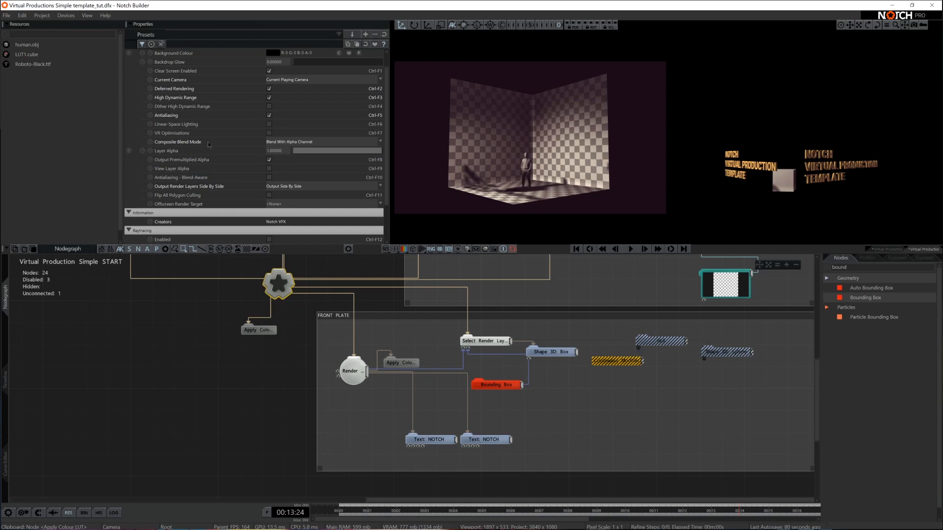
pyautogui.click(298, 143)
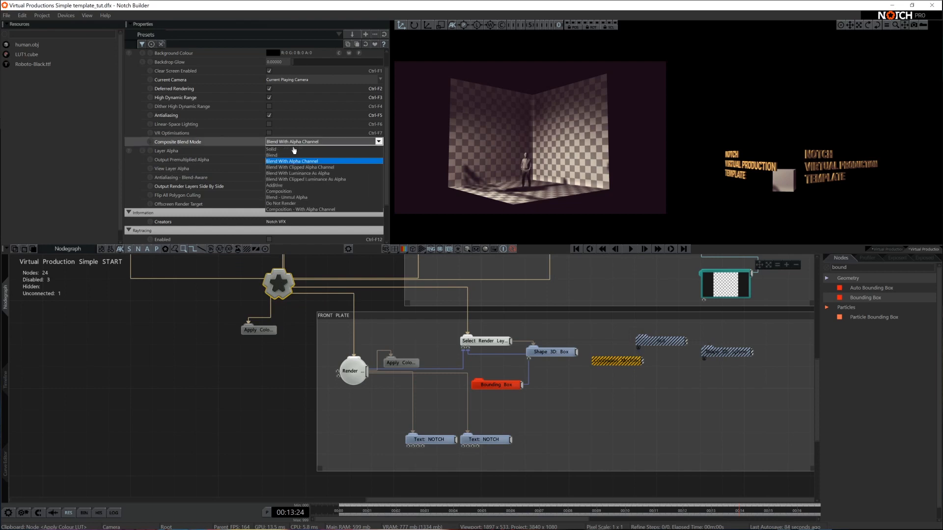
pyautogui.click(278, 158)
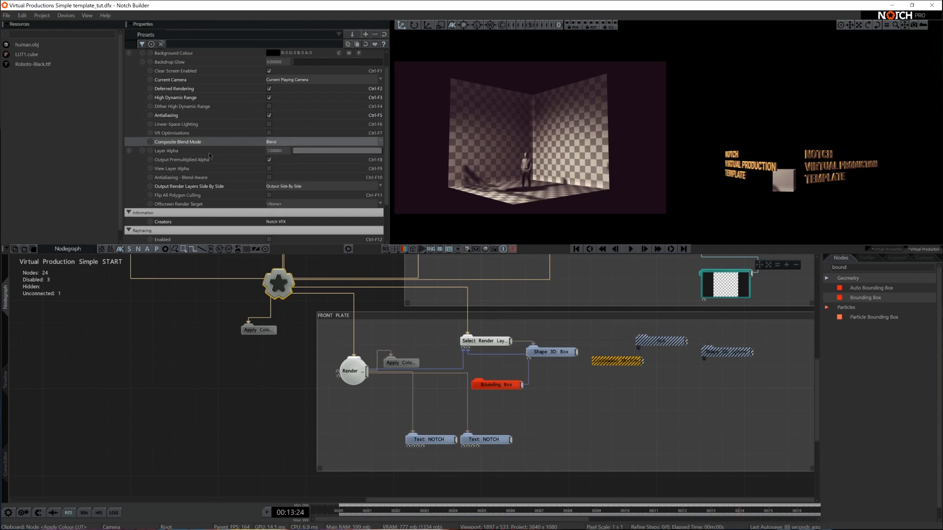
pyautogui.click(269, 169)
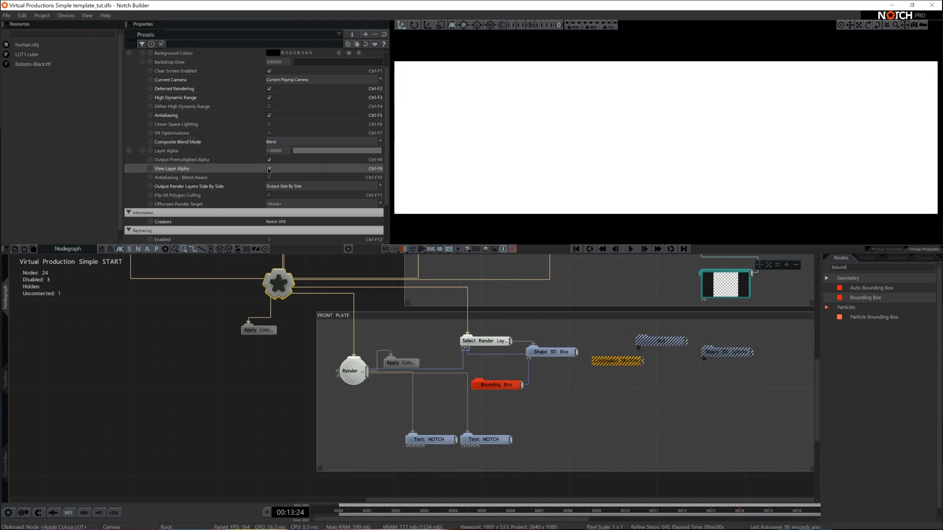
pyautogui.click(269, 169)
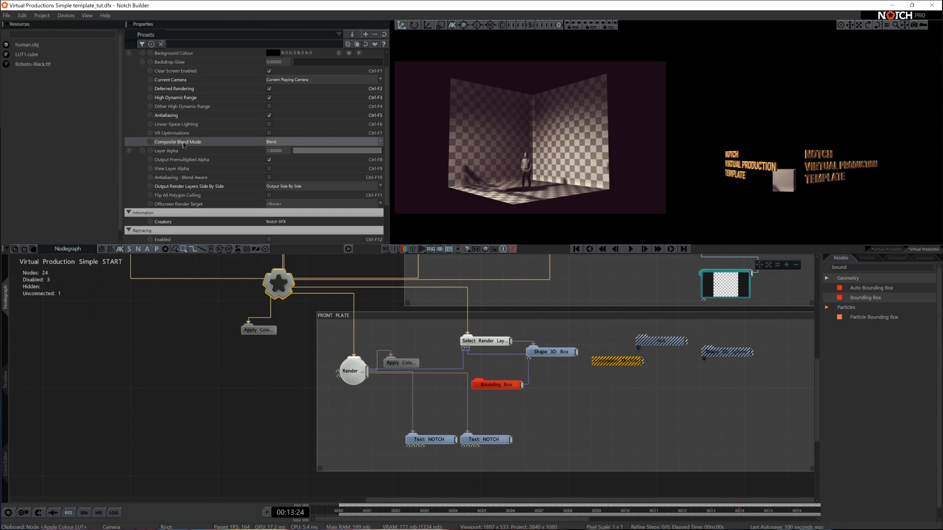
# Step: Set the Root's Composite Blend Mode to Blend With Alpha Channel and check the alpha by toggling View Layer Alpha on and off
pyautogui.click(271, 143)
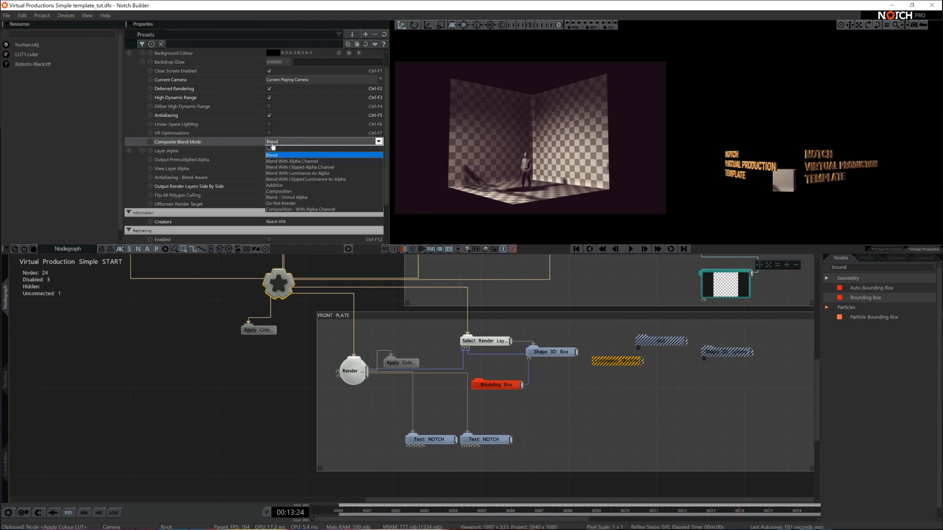
pyautogui.click(317, 165)
pyautogui.click(269, 169)
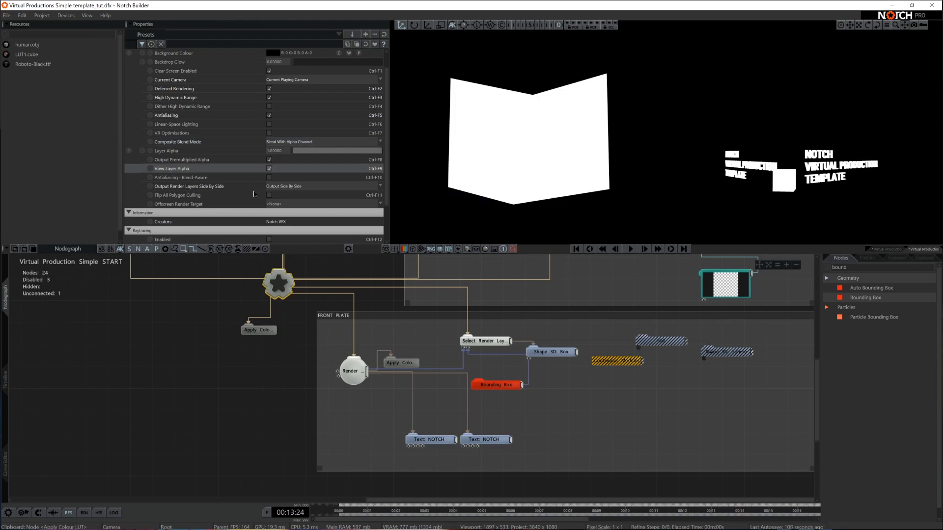
pyautogui.click(269, 169)
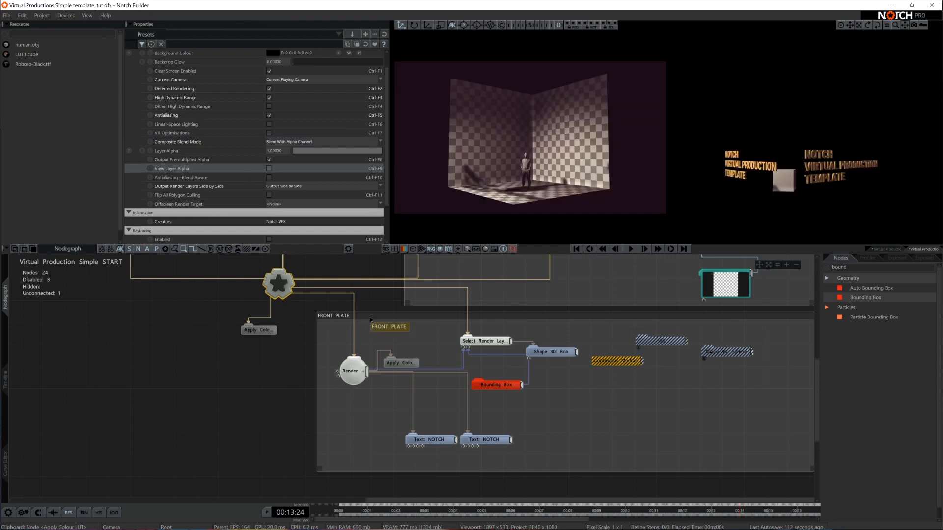
# Step: Review the front plate's Render Layer, text, Select Render Layer and Apply Colour LUT nodes, along with the Root's settings
pyautogui.moveTo(308, 321); pyautogui.dragTo(290, 350, button='middle')
pyautogui.click(340, 402)
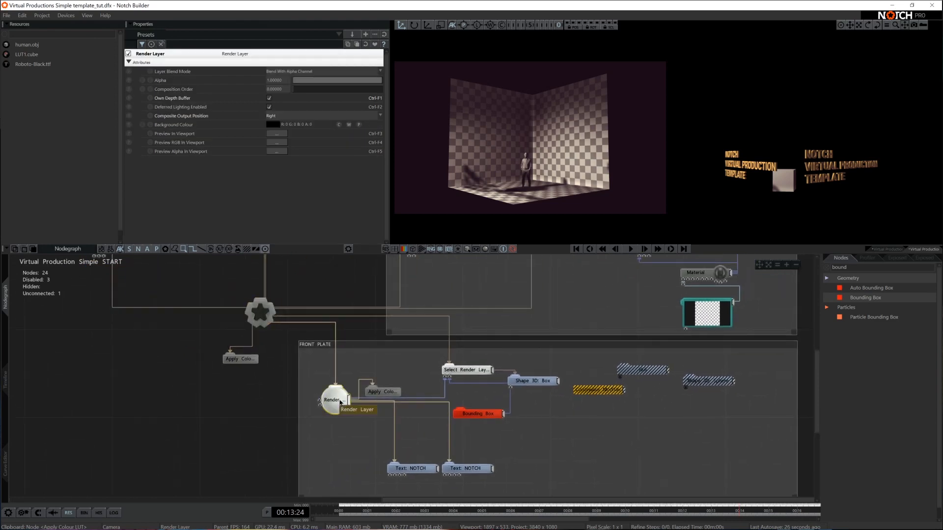
pyautogui.click(410, 468)
pyautogui.keyDown('shift'); pyautogui.click(467, 468); pyautogui.keyUp('shift')
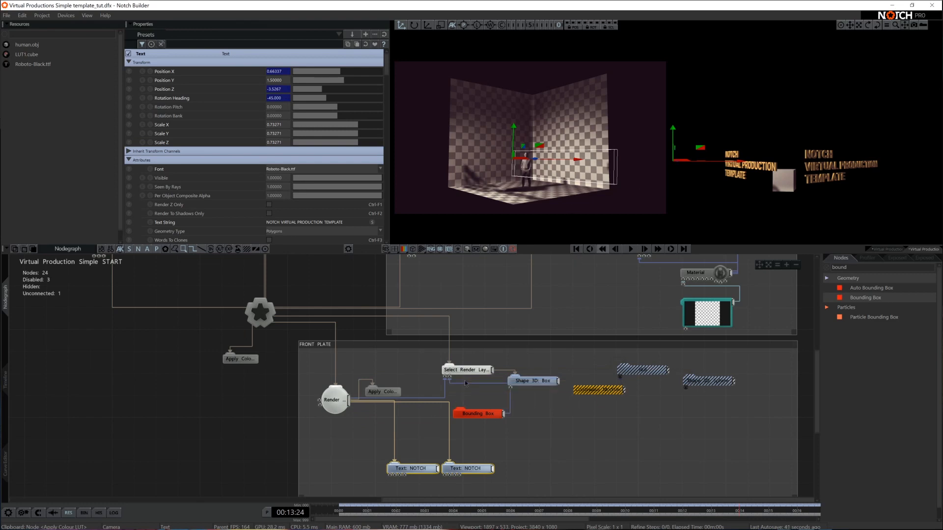
pyautogui.click(477, 373)
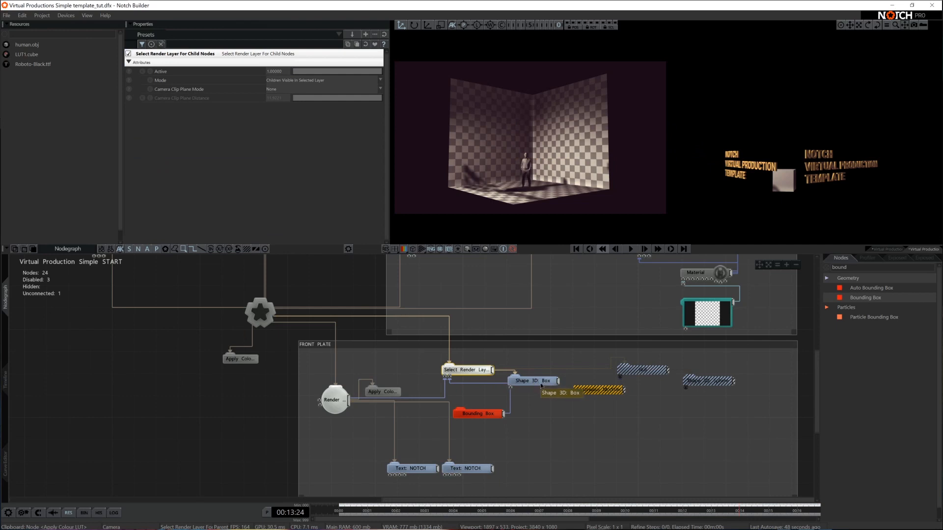
pyautogui.click(334, 400)
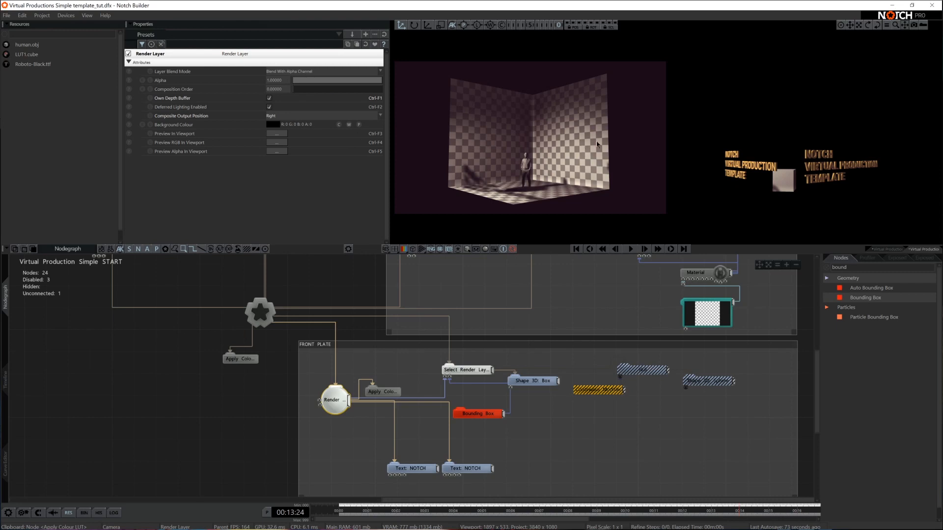
pyautogui.click(382, 392)
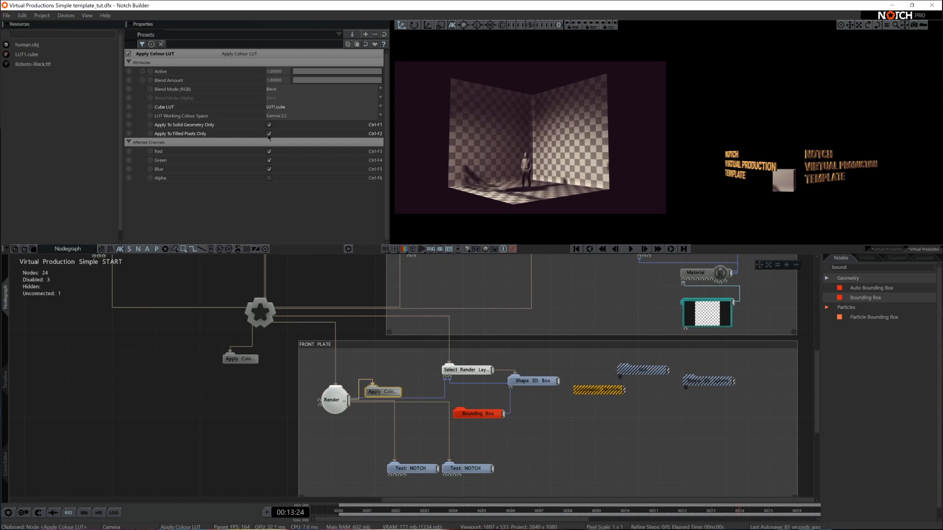
pyautogui.moveTo(342, 281); pyautogui.dragTo(323, 320, button='middle')
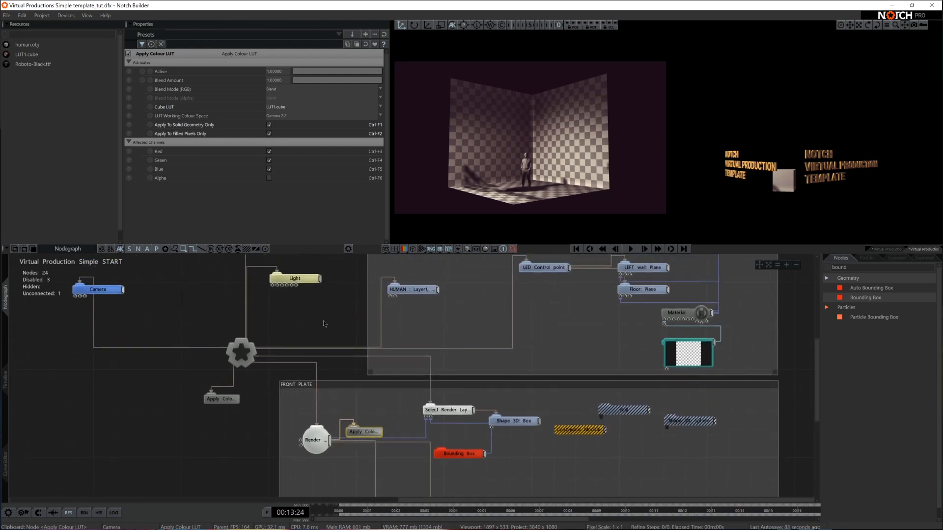
pyautogui.moveTo(279, 322); pyautogui.dragTo(240, 378)
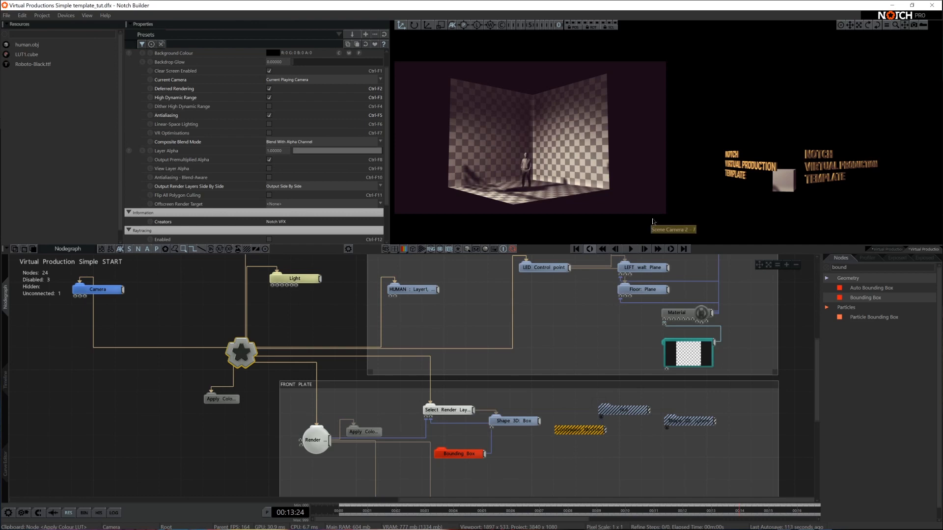
pyautogui.click(541, 180)
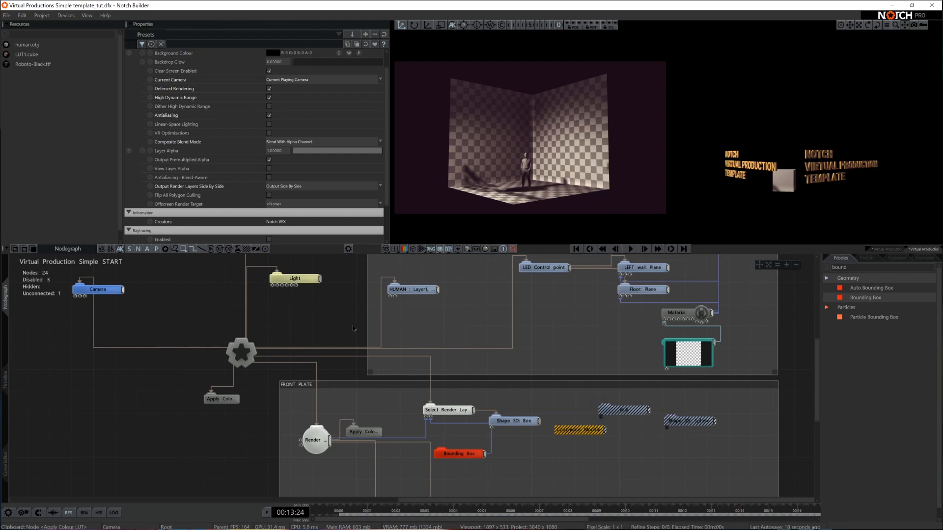
# Step: Set the project's output width to 1920 in the rendering settings and apply the change
pyautogui.click(41, 15)
pyautogui.click(54, 78)
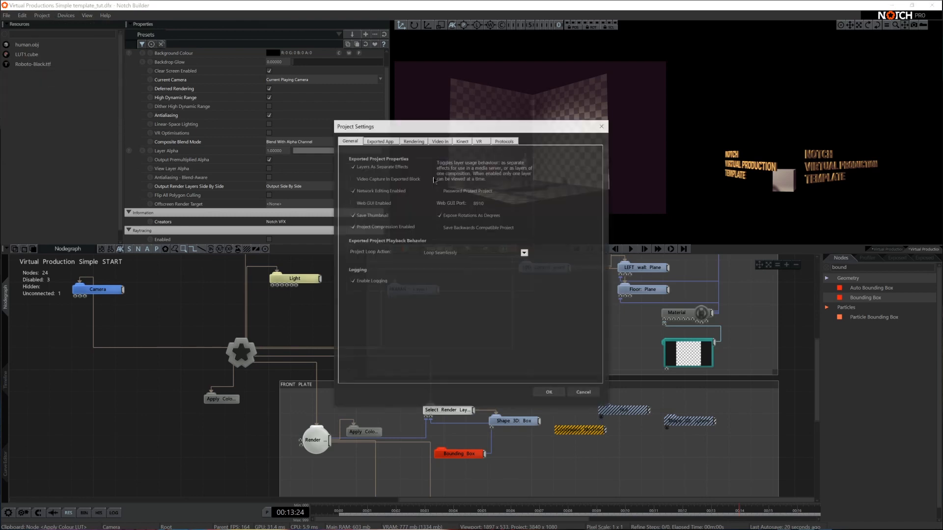
pyautogui.click(413, 142)
pyautogui.click(367, 197)
pyautogui.write('1920')
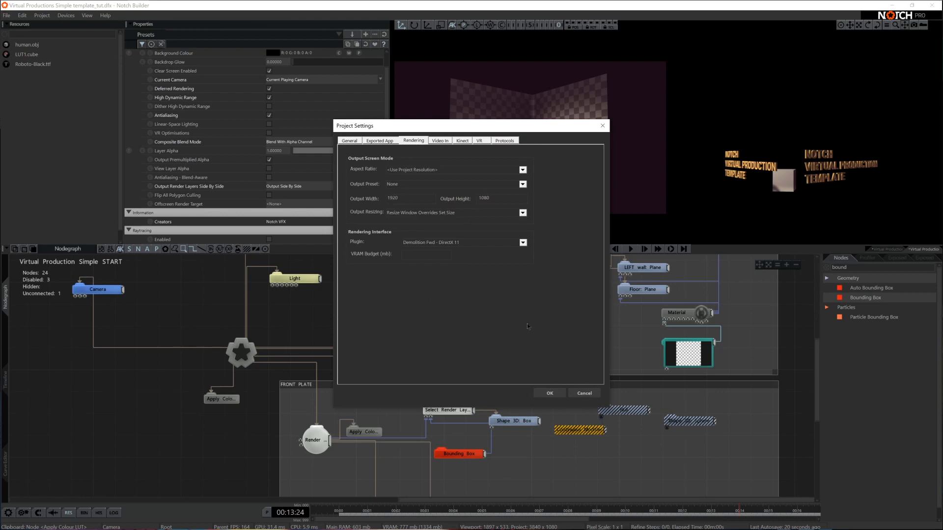
pyautogui.click(545, 392)
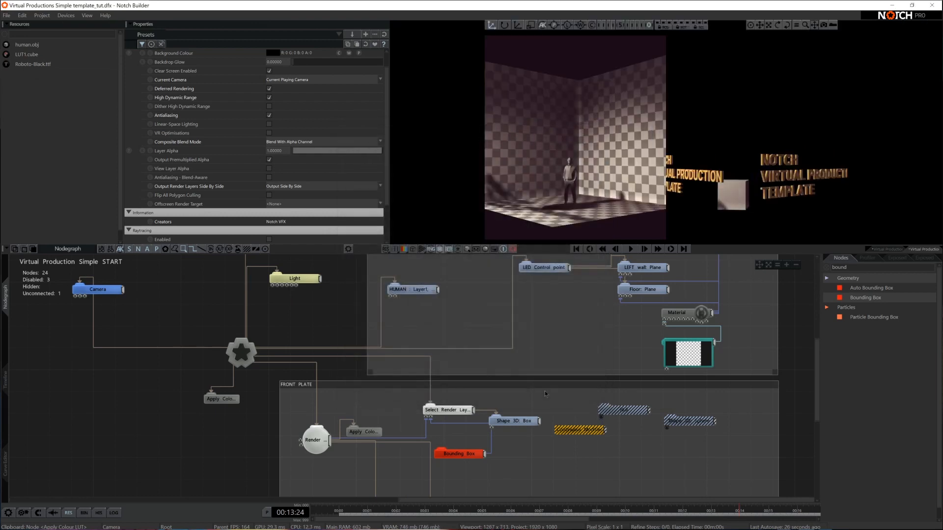
# Step: Set the Root's Output Render Layers Side By Side option to No - Output Composite
pyautogui.click(245, 354)
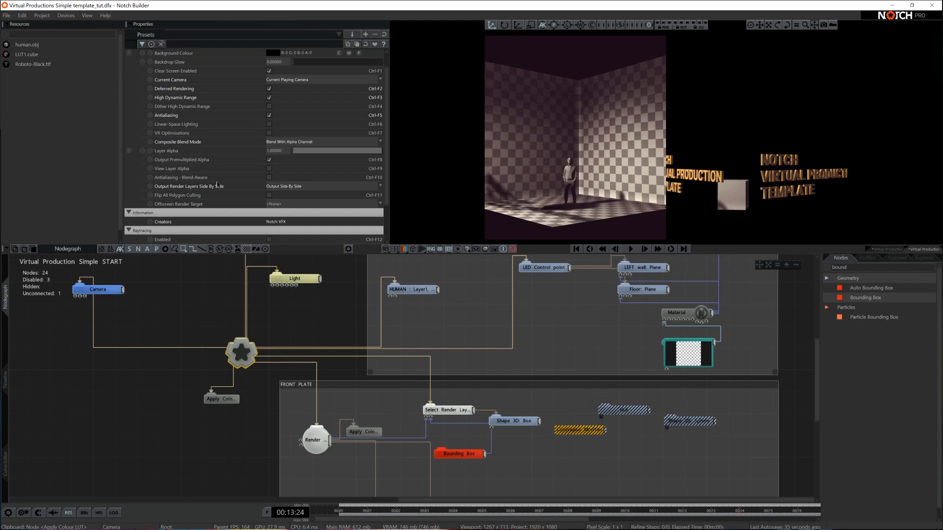
pyautogui.click(294, 186)
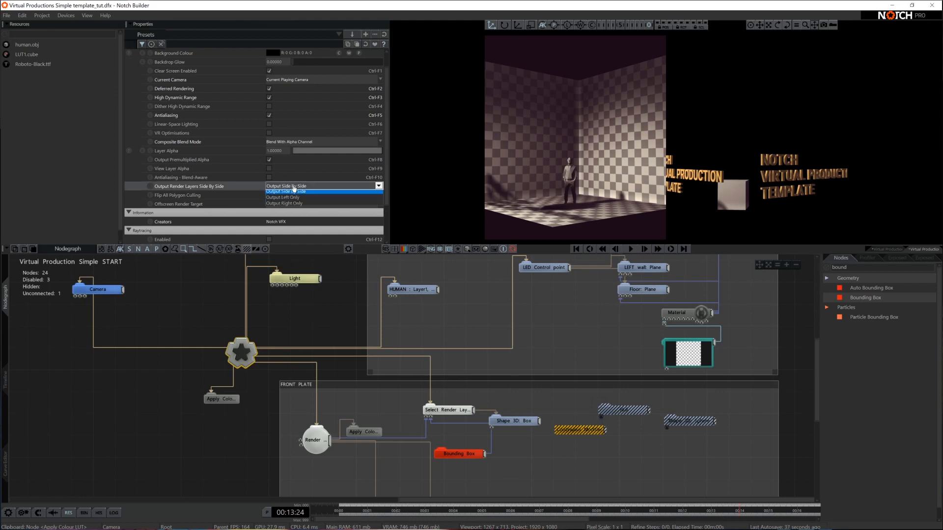
pyautogui.click(313, 194)
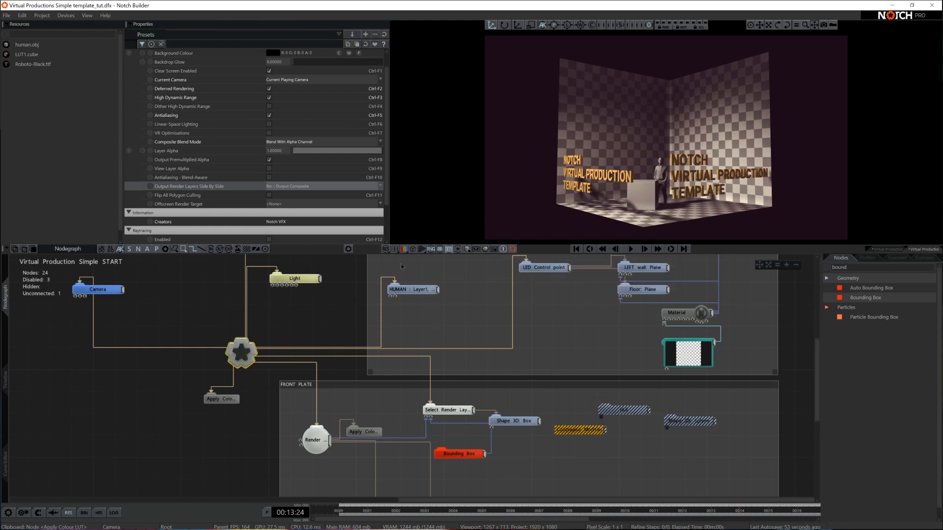
pyautogui.click(42, 15)
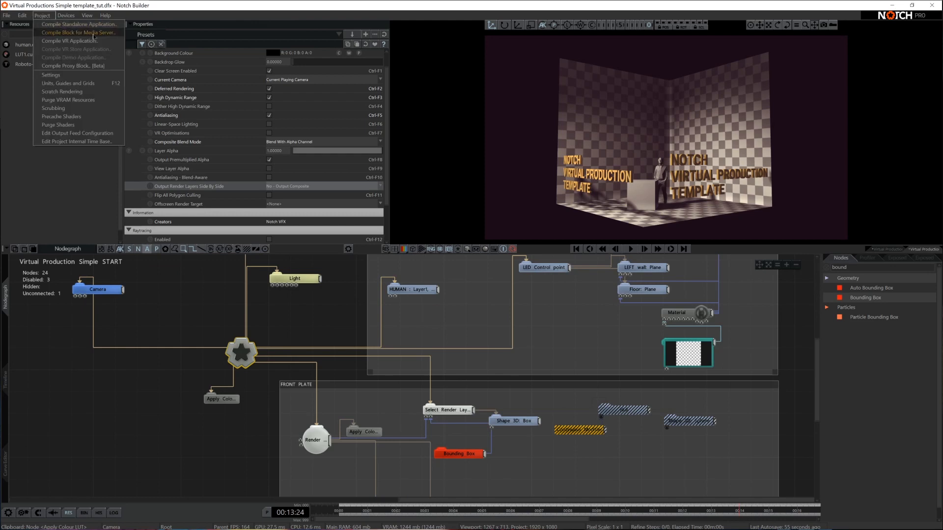
pyautogui.click(338, 314)
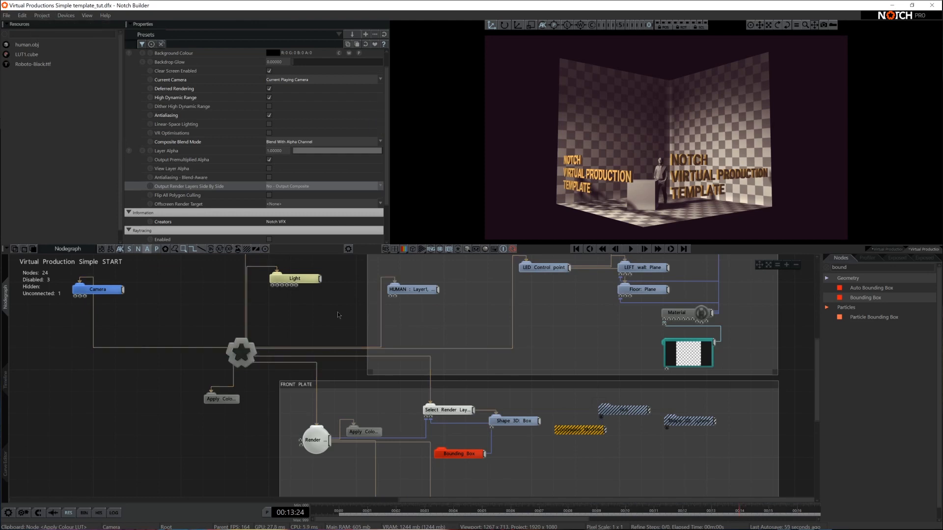